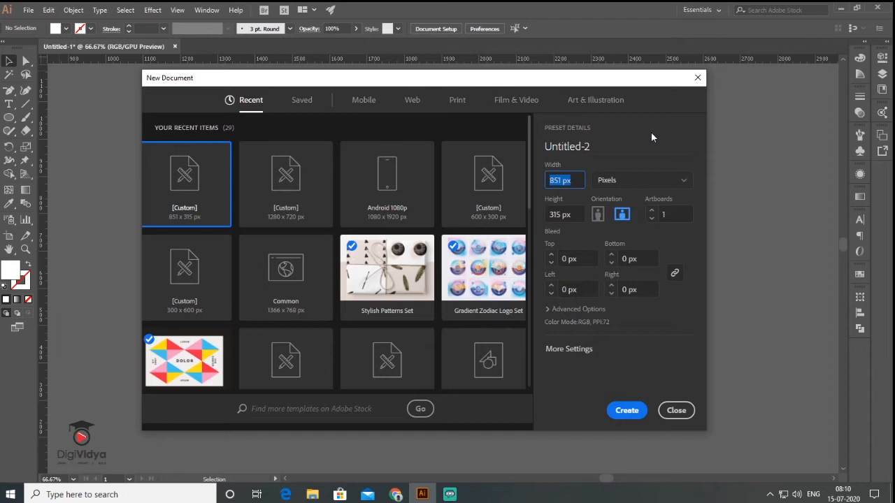
Create a new document with a width of 720 px
{"action": "type", "text": "720"}
{"action": "key", "text": "Tab"}
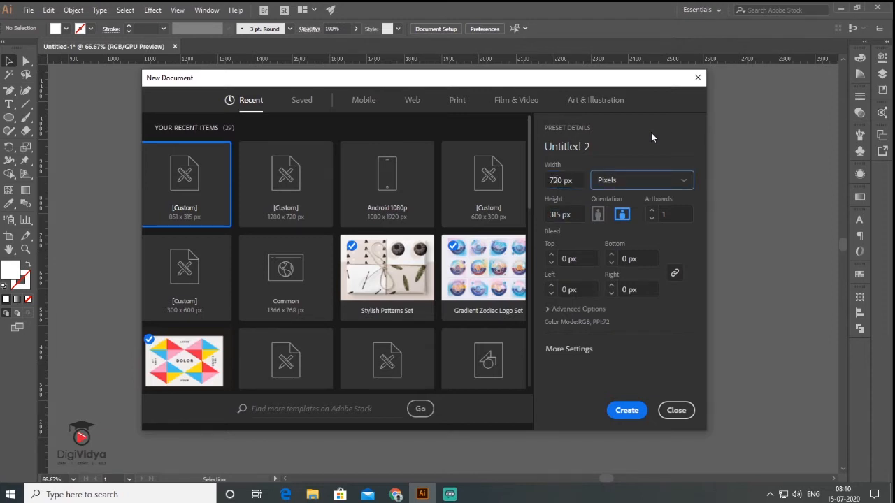
{"action": "key", "text": "Tab"}
{"action": "key", "text": "Return"}
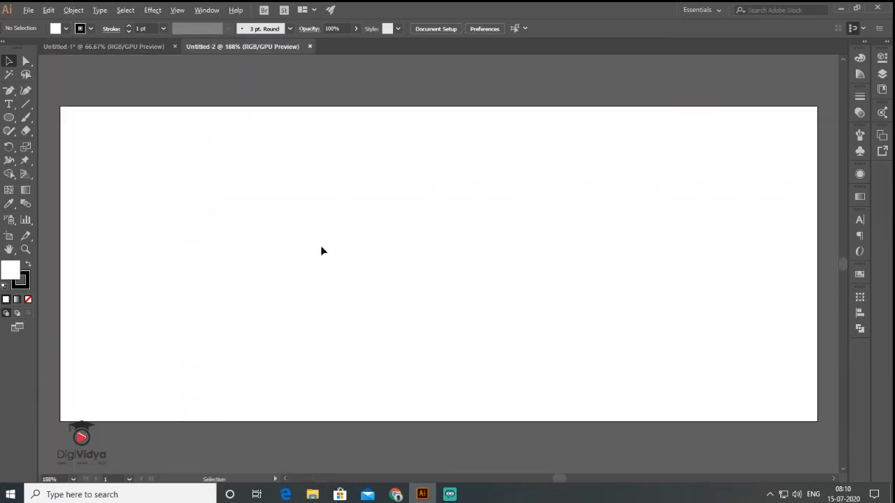
Show the rulers around the blank artboard
{"action": "key", "text": "ctrl+minus"}
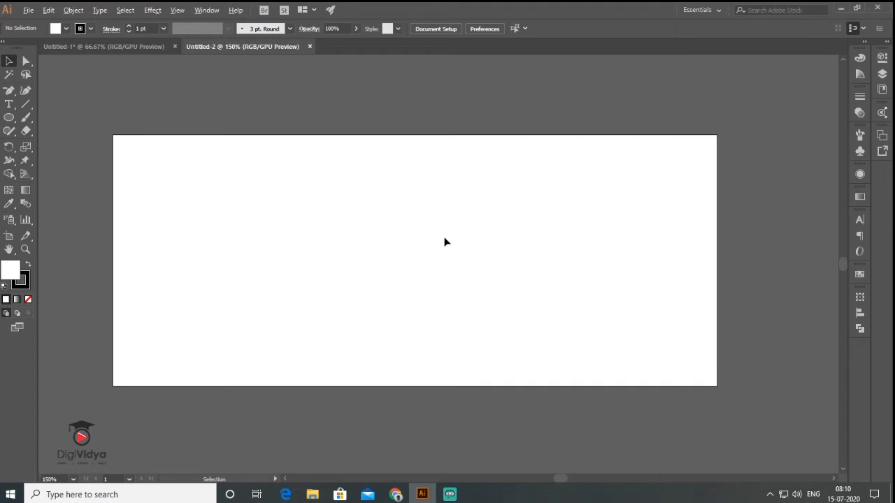
{"action": "scroll", "coordinate": [444, 239], "scroll_direction": "down", "scroll_amount": 1}
{"action": "left_click_drag", "start_coordinate": [485, 256], "coordinate": [476, 232]}
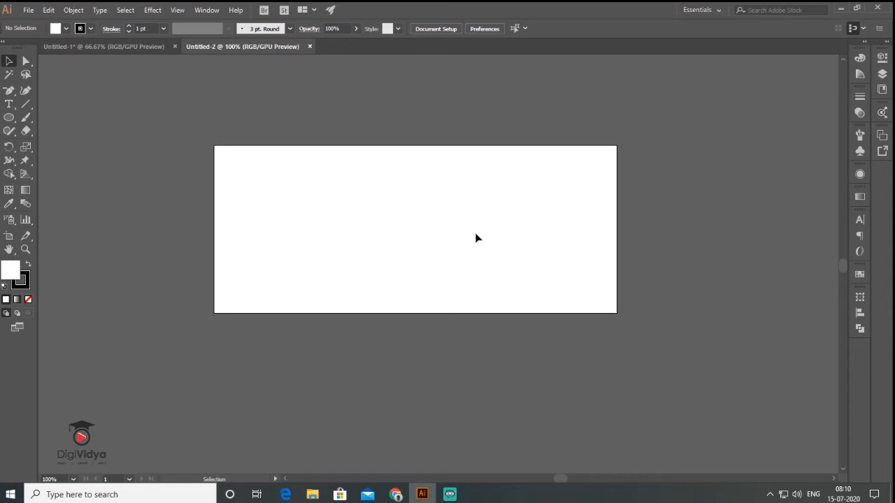
{"action": "left_click", "coordinate": [178, 9]}
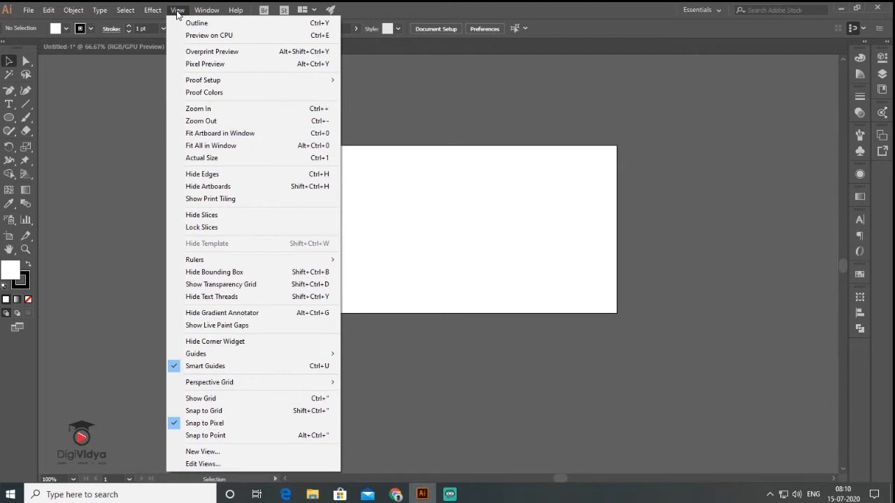
{"action": "mouse_move", "coordinate": [294, 258]}
{"action": "left_click", "coordinate": [453, 259]}
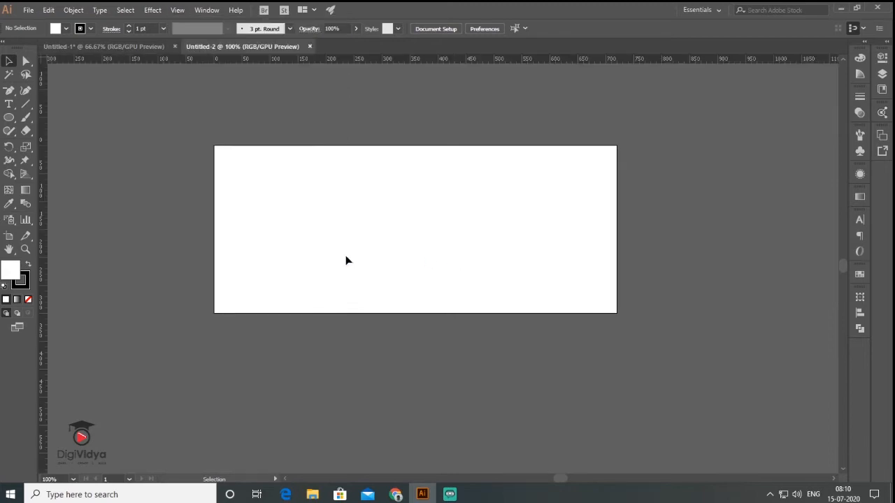
Add two vertical ruler guides as side margins, positioned at X 15 px and X 705 px
{"action": "left_click_drag", "start_coordinate": [45, 279], "coordinate": [117, 286]}
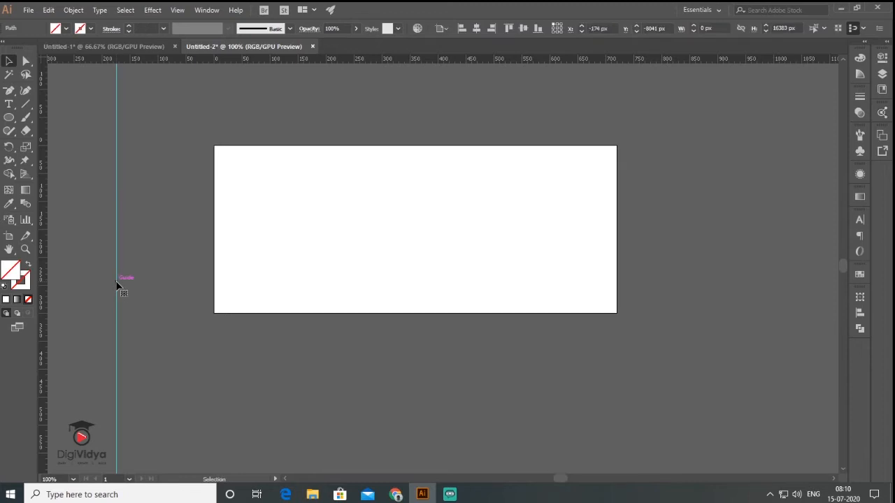
{"action": "left_click", "coordinate": [600, 28]}
{"action": "type", "text": "15"}
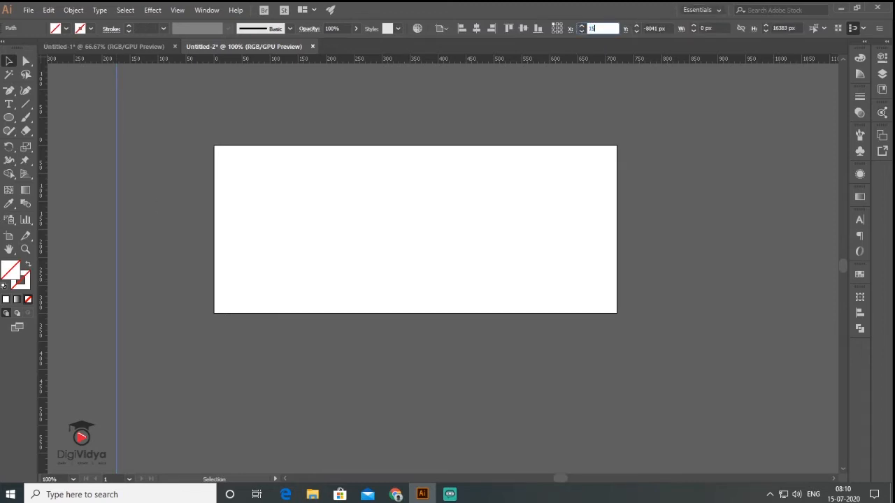
{"action": "key", "text": "Return"}
{"action": "left_click_drag", "start_coordinate": [42, 206], "coordinate": [100, 206]}
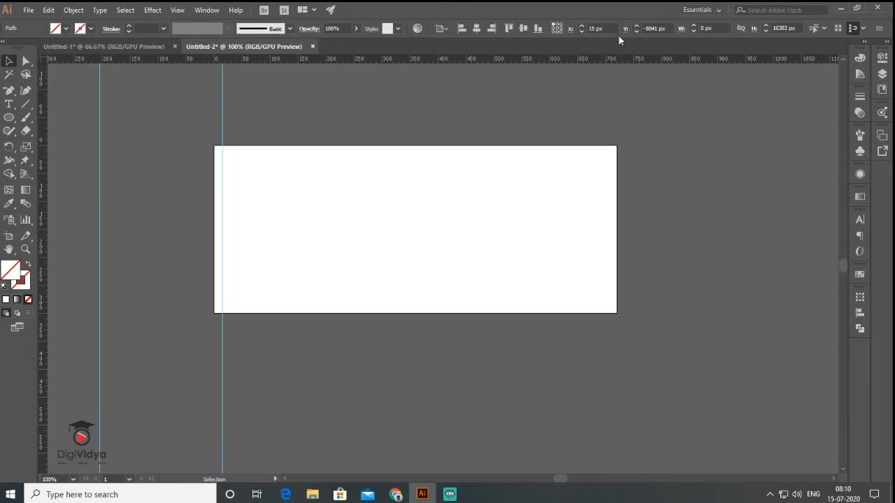
{"action": "left_click", "coordinate": [611, 28]}
{"action": "type", "text": "1"}
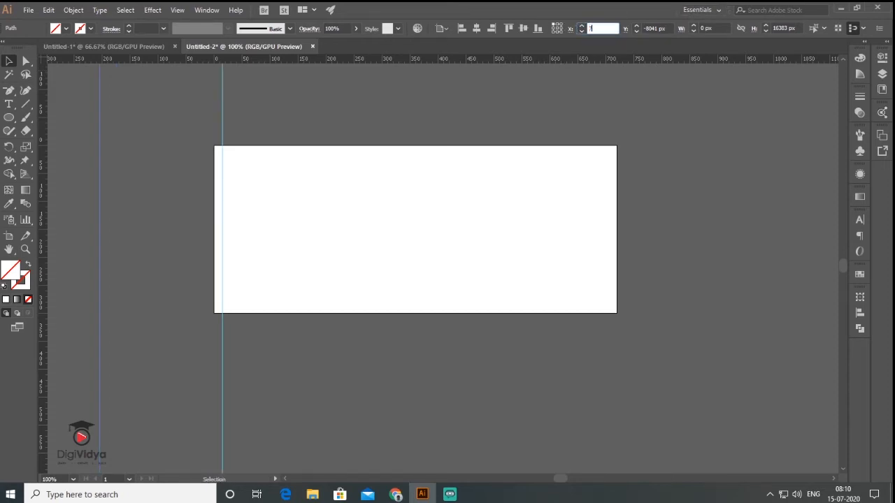
{"action": "type", "text": "05"}
{"action": "key", "text": "Return"}
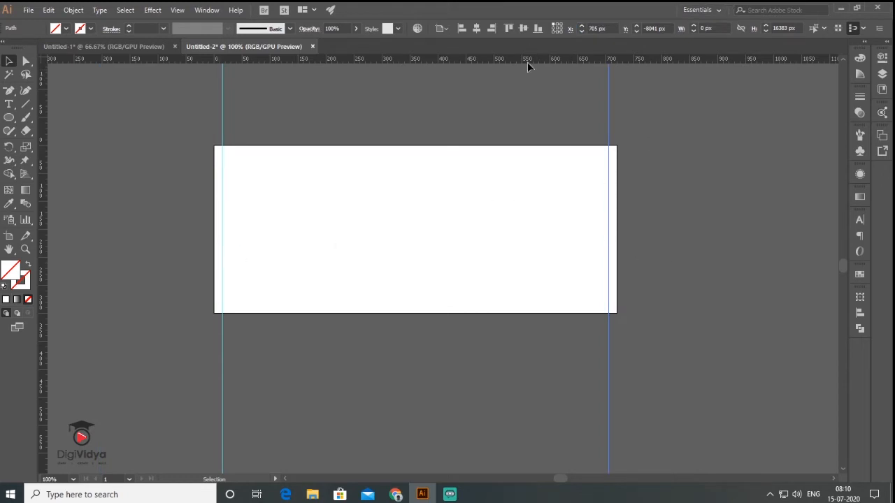
Add two horizontal ruler guides as upper and lower margins, positioned at Y 15 px and Y 285 px
{"action": "left_click_drag", "start_coordinate": [530, 100], "coordinate": [529, 100]}
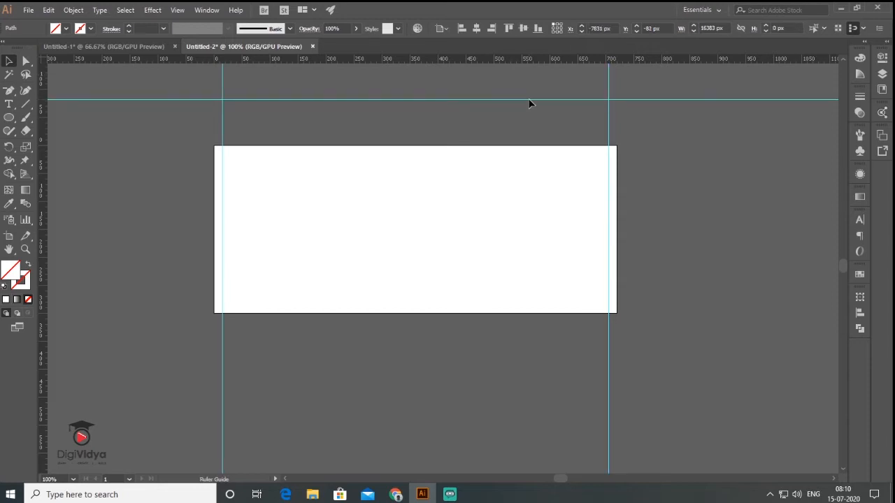
{"action": "left_click", "coordinate": [668, 26]}
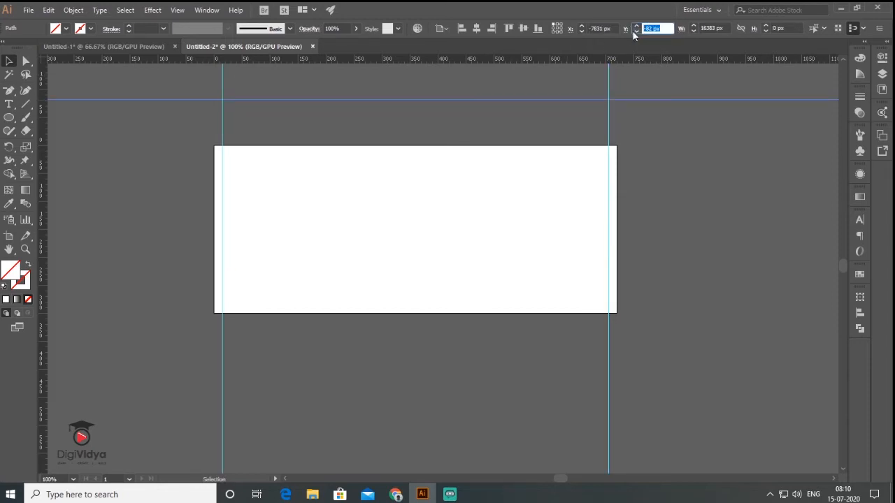
{"action": "type", "text": "15"}
{"action": "key", "text": "Return"}
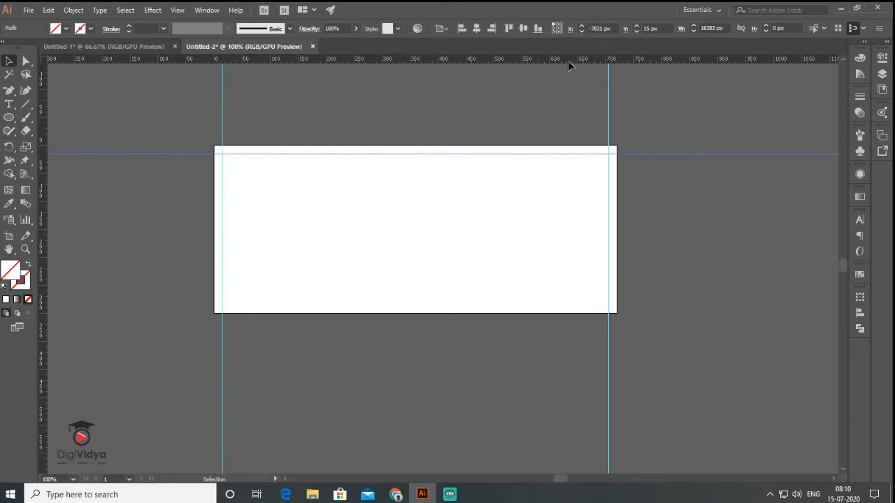
{"action": "left_click_drag", "start_coordinate": [567, 89], "coordinate": [567, 89]}
{"action": "left_click_drag", "start_coordinate": [665, 29], "coordinate": [611, 3]}
{"action": "type", "text": "285"}
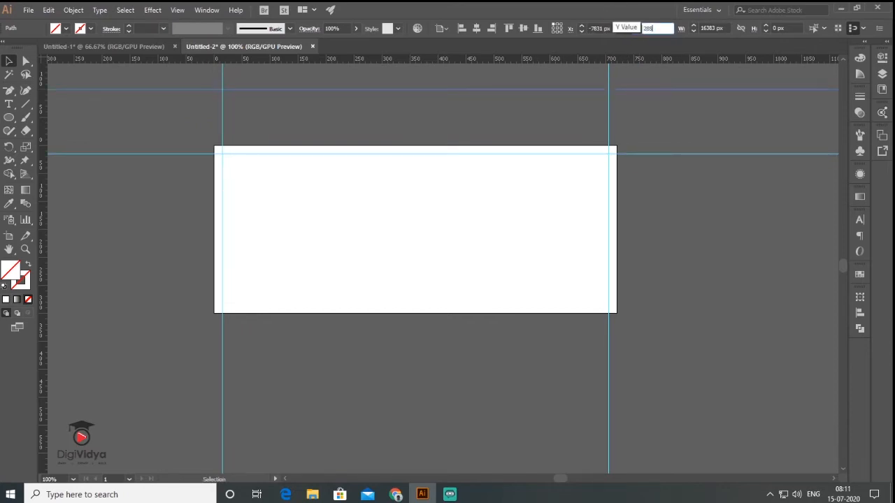
{"action": "key", "text": "Return"}
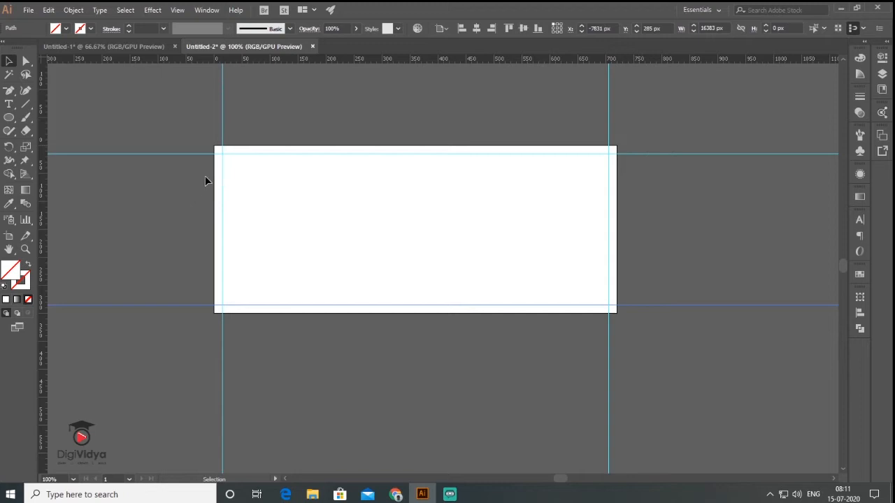
Select all four margin guides and lock them
{"action": "key", "text": "ctrl+a"}
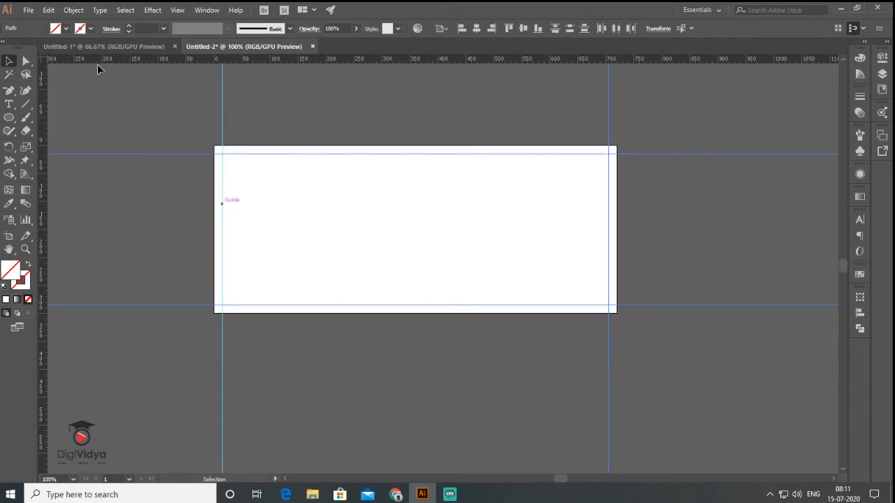
{"action": "left_click", "coordinate": [73, 10]}
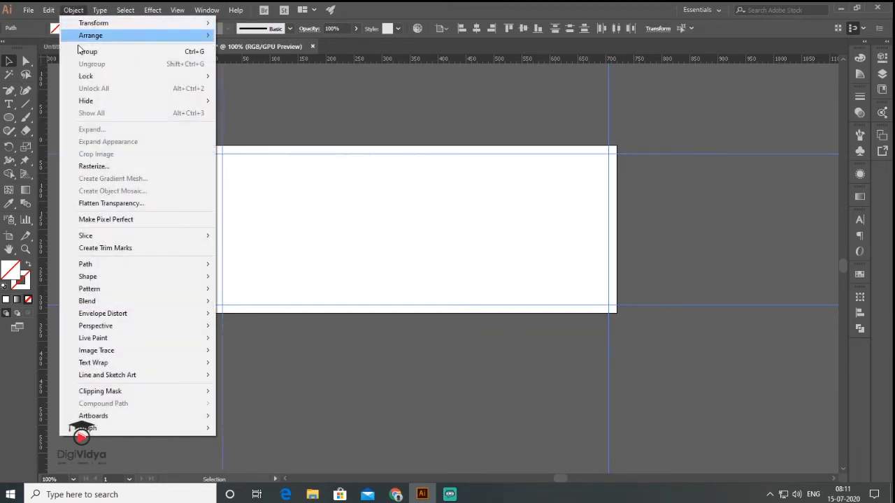
{"action": "mouse_move", "coordinate": [97, 77]}
{"action": "left_click", "coordinate": [243, 77]}
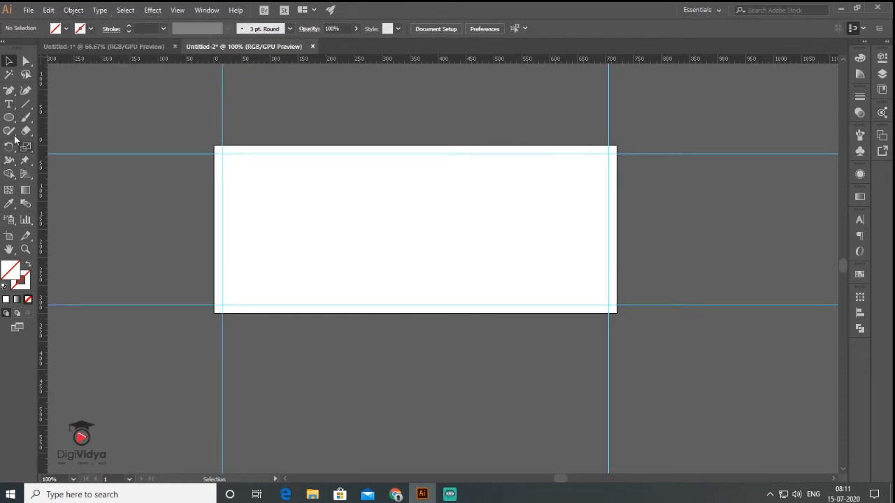
Draw a blue circle at the artboard's lower-right corner and place resized copies as a cloud-like diagonal edge and around the lower-left corner
{"action": "left_click", "coordinate": [9, 61]}
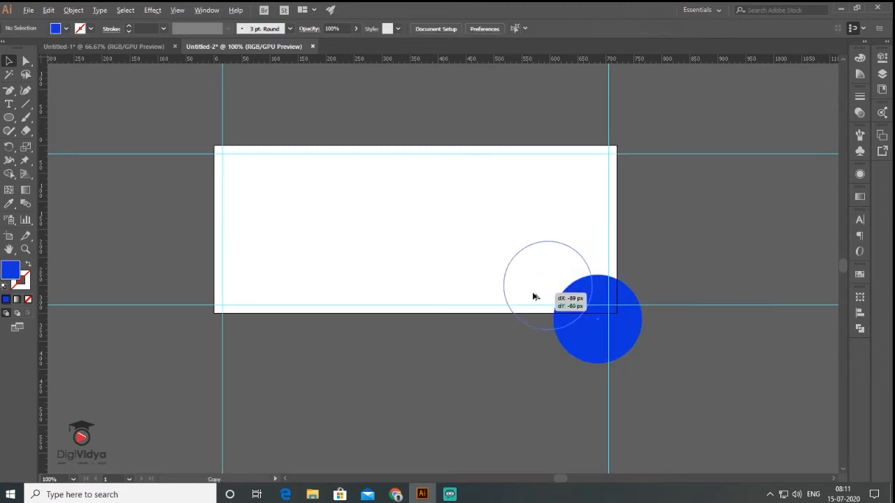
{"action": "left_click_drag", "start_coordinate": [534, 296], "coordinate": [451, 270]}
{"action": "left_click_drag", "start_coordinate": [470, 230], "coordinate": [435, 206]}
{"action": "left_click_drag", "start_coordinate": [416, 248], "coordinate": [424, 236]}
{"action": "left_click_drag", "start_coordinate": [465, 213], "coordinate": [443, 182]}
{"action": "left_click_drag", "start_coordinate": [403, 205], "coordinate": [392, 219]}
{"action": "left_click_drag", "start_coordinate": [432, 198], "coordinate": [426, 200]}
{"action": "left_click_drag", "start_coordinate": [520, 265], "coordinate": [515, 268]}
{"action": "left_click_drag", "start_coordinate": [488, 239], "coordinate": [493, 245]}
{"action": "left_click_drag", "start_coordinate": [441, 186], "coordinate": [422, 166]}
{"action": "mouse_move", "coordinate": [413, 174]}
{"action": "left_mouse_down"}
{"action": "mouse_move", "coordinate": [313, 302]}
{"action": "mouse_move", "coordinate": [275, 321]}
{"action": "left_mouse_up"}
{"action": "left_click_drag", "start_coordinate": [274, 322], "coordinate": [247, 277]}
Fill the area enclosed by the circles with overlapping blue rectangles starting from the artboard's upper-left corner
{"action": "left_click", "coordinate": [8, 118]}
{"action": "left_click", "coordinate": [65, 117]}
{"action": "left_click_drag", "start_coordinate": [214, 146], "coordinate": [436, 266]}
{"action": "left_click_drag", "start_coordinate": [263, 246], "coordinate": [523, 333]}
{"action": "left_click_drag", "start_coordinate": [419, 220], "coordinate": [471, 258]}
{"action": "left_click_drag", "start_coordinate": [506, 289], "coordinate": [538, 337]}
Select all the blue circles and rectangles and unite them into a single shape
{"action": "left_click", "coordinate": [9, 60]}
{"action": "left_click_drag", "start_coordinate": [164, 98], "coordinate": [650, 378]}
{"action": "left_click", "coordinate": [860, 329]}
{"action": "left_click", "coordinate": [729, 321]}
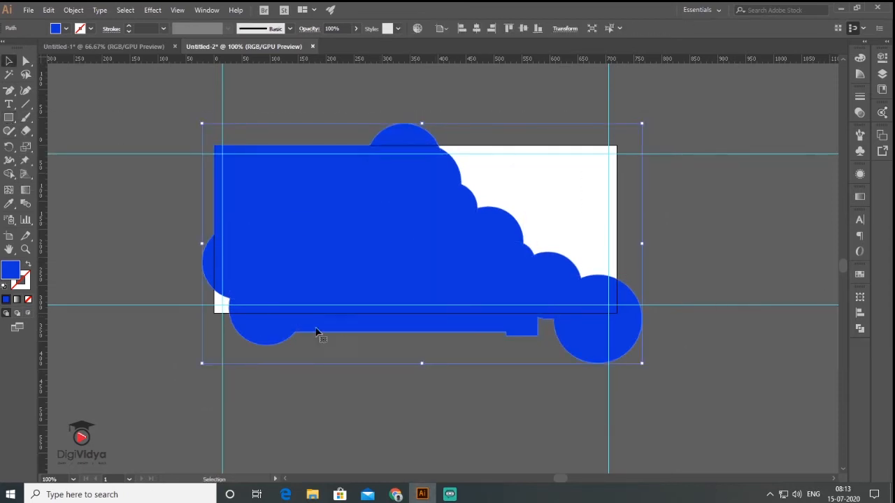
{"action": "left_click", "coordinate": [689, 361]}
Place the black-and-white sketch of the domed palace and move it over the right part of the artboard
{"action": "key", "text": "space"}
{"action": "left_click_drag", "start_coordinate": [391, 372], "coordinate": [364, 365]}
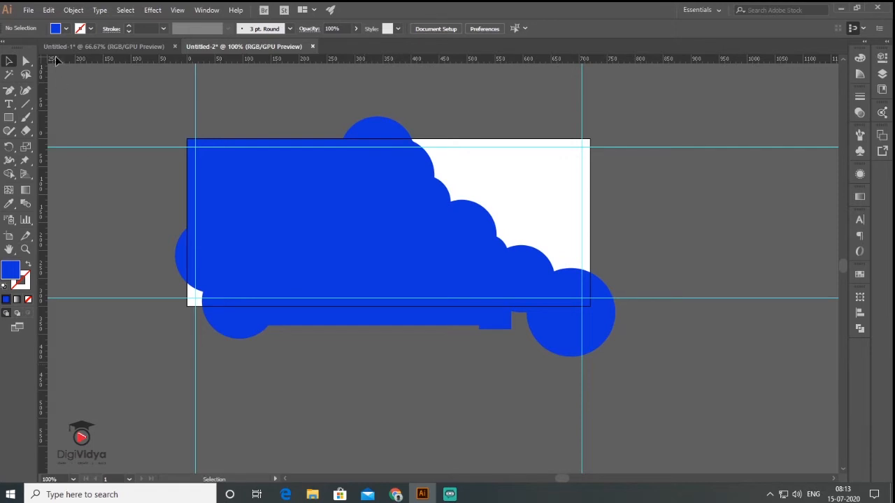
{"action": "left_click", "coordinate": [28, 11]}
{"action": "left_click", "coordinate": [94, 190]}
{"action": "left_click", "coordinate": [304, 106]}
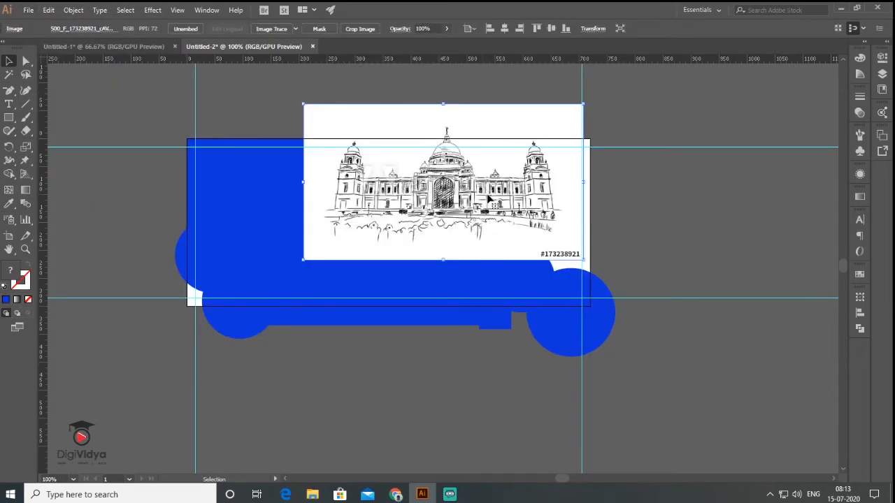
{"action": "left_click_drag", "start_coordinate": [504, 202], "coordinate": [562, 232]}
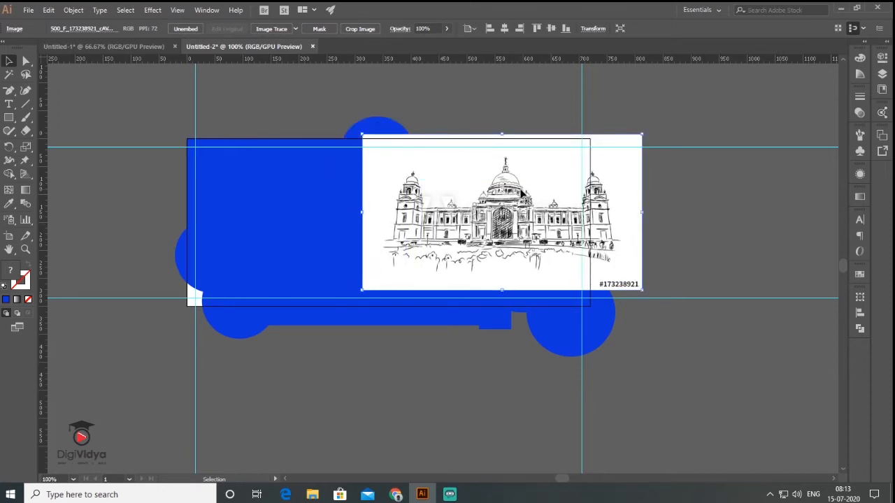
Send the palace sketch behind the blue shape
{"action": "right_click", "coordinate": [521, 190]}
{"action": "mouse_move", "coordinate": [593, 283]}
{"action": "left_click", "coordinate": [671, 320]}
Scale the palace sketch and the blue shape down slightly, and move the sketch up at the artboard's right side
{"action": "left_click", "coordinate": [642, 141]}
{"action": "left_click_drag", "start_coordinate": [637, 136], "coordinate": [613, 141]}
{"action": "left_click_drag", "start_coordinate": [594, 188], "coordinate": [604, 193]}
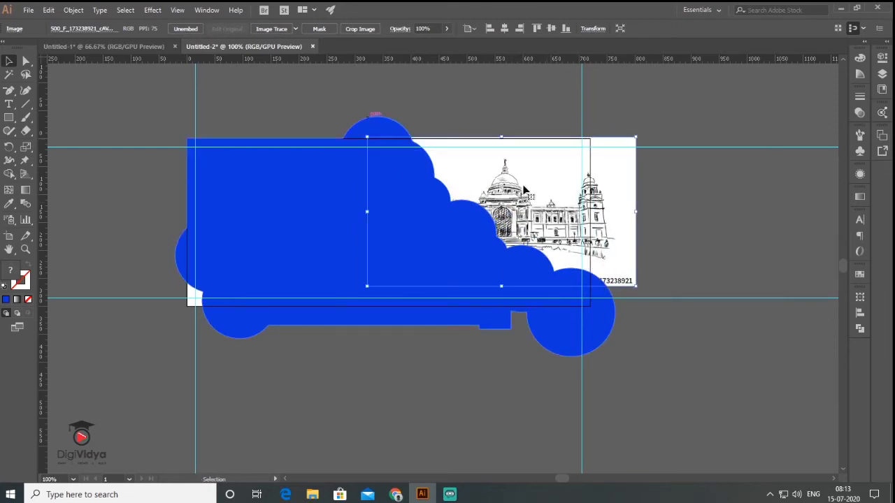
{"action": "left_click_drag", "start_coordinate": [612, 218], "coordinate": [607, 208]}
{"action": "left_click", "coordinate": [696, 195]}
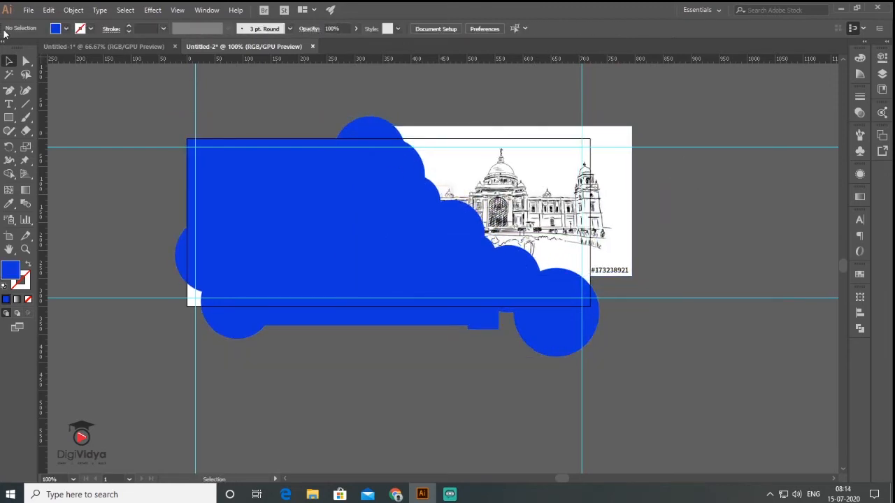
Place the photo of the embracing couple and scale it to fit over the sketch at the artboard's right edge
{"action": "left_click", "coordinate": [28, 10]}
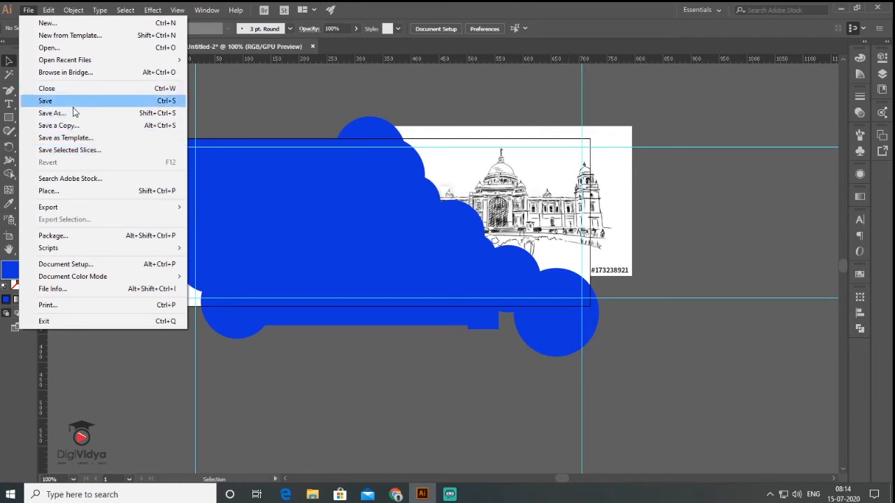
{"action": "left_click", "coordinate": [76, 191]}
{"action": "double_click", "coordinate": [511, 167]}
{"action": "left_click", "coordinate": [438, 99]}
{"action": "left_click_drag", "start_coordinate": [632, 96], "coordinate": [550, 195]}
{"action": "left_click_drag", "start_coordinate": [514, 282], "coordinate": [577, 229]}
{"action": "left_click_drag", "start_coordinate": [566, 230], "coordinate": [568, 217]}
Bring the blue cloud-edged shape in front of the couple photo and the palace sketch
{"action": "left_click", "coordinate": [405, 263]}
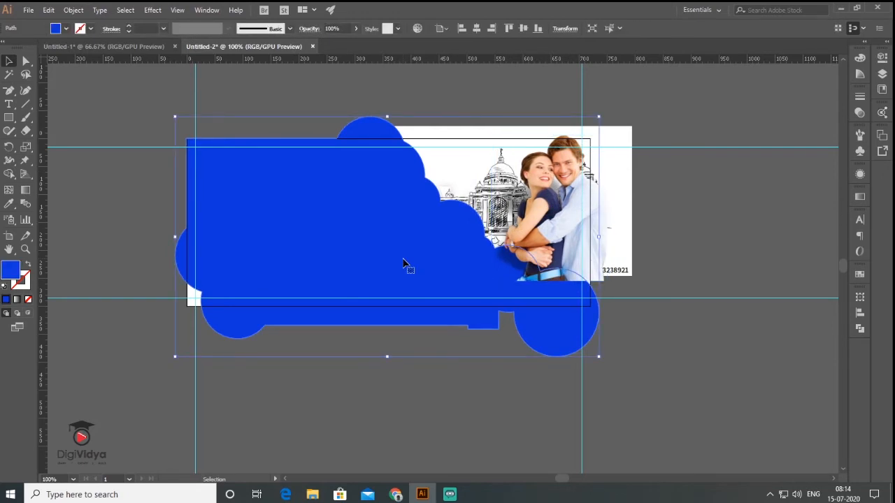
{"action": "right_click", "coordinate": [403, 262]}
{"action": "mouse_move", "coordinate": [461, 204]}
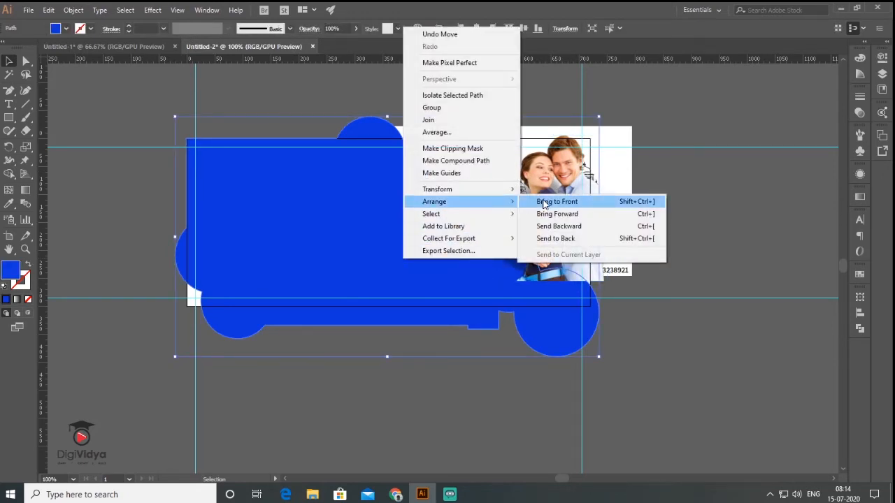
{"action": "left_click", "coordinate": [544, 203]}
{"action": "left_click", "coordinate": [692, 372]}
Move the couple photo down slightly and shrink the palace sketch so its dome sits left of the couple
{"action": "left_click", "coordinate": [556, 205]}
{"action": "left_click_drag", "start_coordinate": [555, 202], "coordinate": [555, 216]}
{"action": "left_click_drag", "start_coordinate": [474, 137], "coordinate": [442, 120]}
{"action": "left_click_drag", "start_coordinate": [330, 110], "coordinate": [372, 124]}
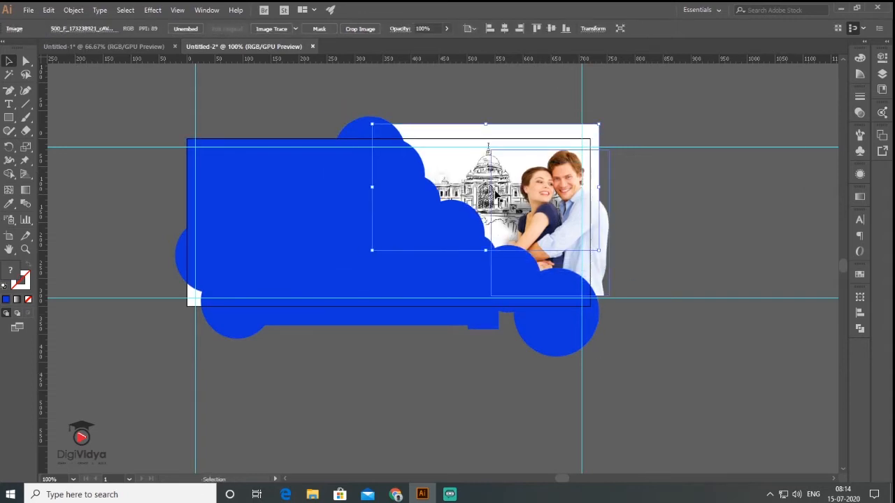
{"action": "left_click", "coordinate": [635, 210]}
Place the lakeside palace landscape photo and the tower building photo together in the document
{"action": "scroll", "coordinate": [430, 381], "scroll_direction": "down", "scroll_amount": 2}
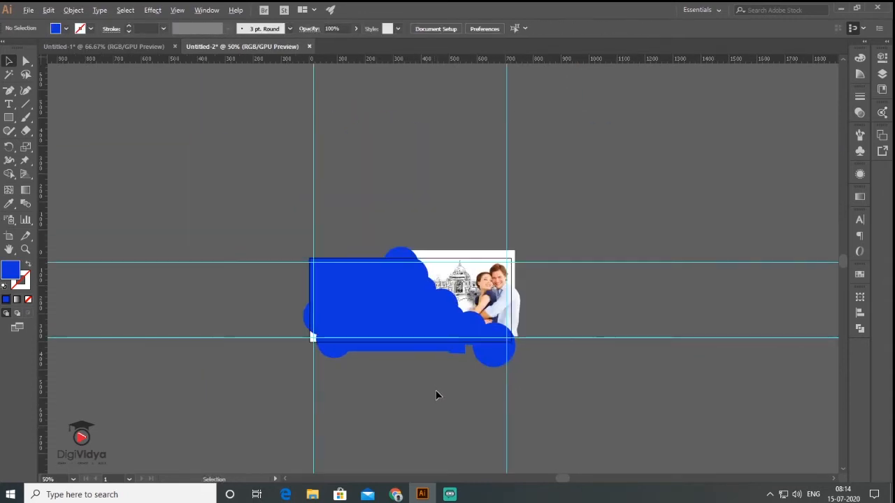
{"action": "left_click_drag", "start_coordinate": [431, 400], "coordinate": [411, 331]}
{"action": "left_click", "coordinate": [28, 9]}
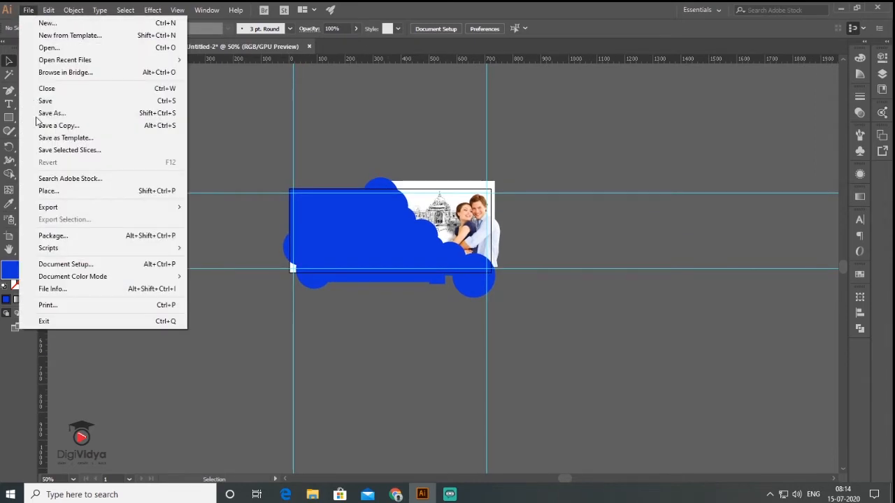
{"action": "left_click", "coordinate": [55, 191]}
{"action": "left_click_drag", "start_coordinate": [700, 150], "coordinate": [700, 300]}
{"action": "left_click", "coordinate": [368, 150]}
{"action": "left_click", "coordinate": [459, 176], "text": "ctrl"}
{"action": "left_click", "coordinate": [616, 397]}
{"action": "left_click", "coordinate": [614, 331]}
{"action": "left_click", "coordinate": [600, 288]}
Move the lakeside palace landscape photo over the artboard
{"action": "scroll", "coordinate": [551, 269], "scroll_direction": "down", "scroll_amount": 1}
{"action": "left_click_drag", "start_coordinate": [664, 325], "coordinate": [422, 254]}
{"action": "scroll", "coordinate": [440, 280], "scroll_direction": "up", "scroll_amount": 2}
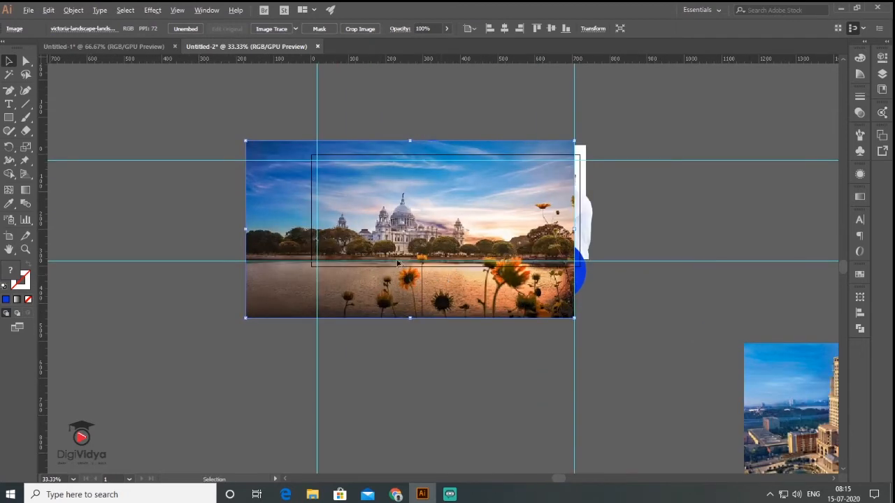
Delete the tower building photo and move the lakeside palace photo off the artboard to the empty area below right
{"action": "scroll", "coordinate": [347, 250], "scroll_direction": "down", "scroll_amount": 1}
{"action": "left_click", "coordinate": [719, 368]}
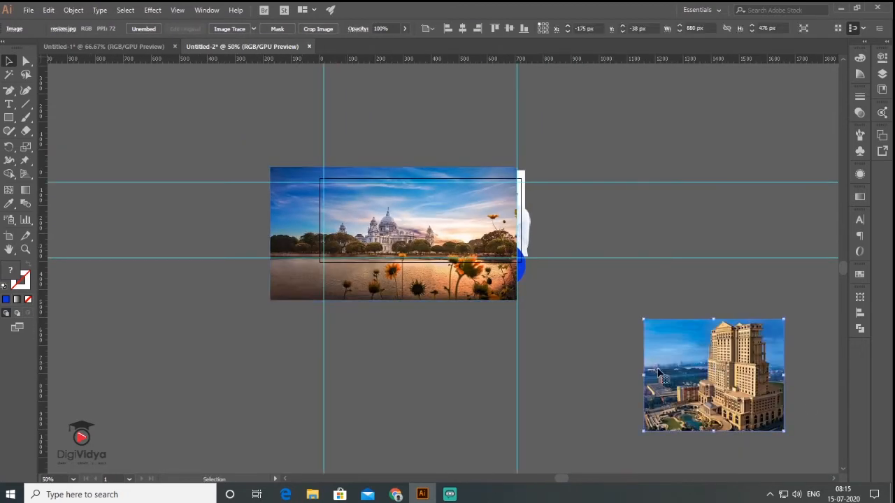
{"action": "key", "text": "Delete"}
{"action": "left_click_drag", "start_coordinate": [406, 274], "coordinate": [685, 405]}
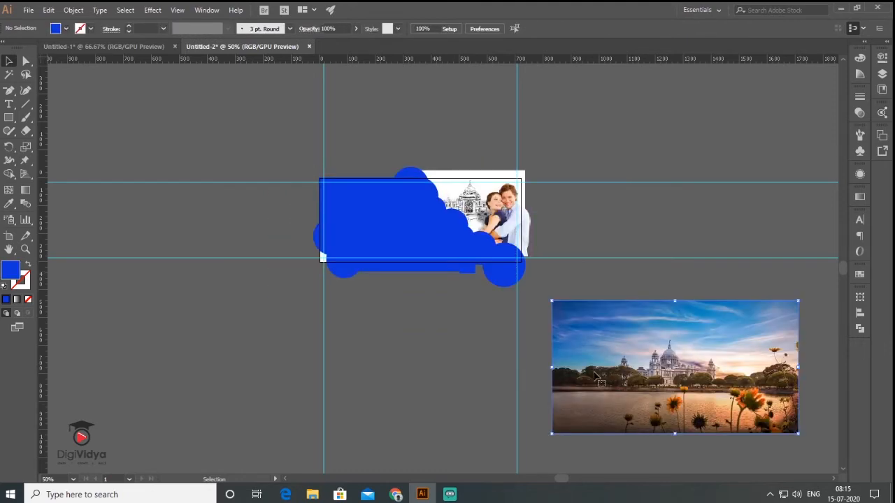
Duplicate the blue cloud-edged shape into the empty area below the artboard and bring the copy to the front
{"action": "left_click", "coordinate": [409, 255]}
{"action": "left_click_drag", "start_coordinate": [404, 235], "coordinate": [390, 379]}
{"action": "key", "text": "space"}
{"action": "left_click_drag", "start_coordinate": [461, 396], "coordinate": [383, 320]}
{"action": "right_click", "coordinate": [371, 319]}
{"action": "mouse_move", "coordinate": [422, 258]}
{"action": "left_click", "coordinate": [516, 258]}
Place the blue shape copy over the lakeside palace photo and shrink the photo to just cover the shape, 800 px wide
{"action": "left_click_drag", "start_coordinate": [380, 320], "coordinate": [535, 285]}
{"action": "left_click_drag", "start_coordinate": [383, 202], "coordinate": [617, 331]}
{"action": "left_click_drag", "start_coordinate": [617, 208], "coordinate": [613, 210]}
{"action": "left_click", "coordinate": [697, 234]}
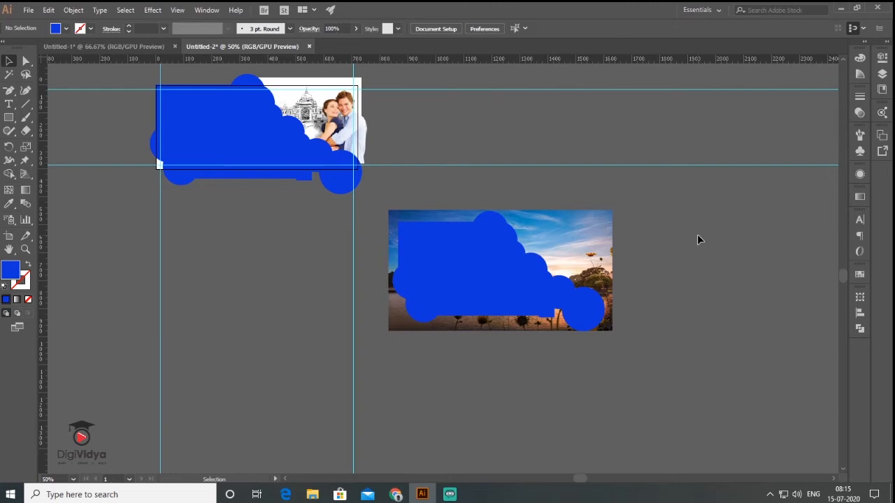
Select the lakeside photo with the blue shape copy and make a clipping mask from them
{"action": "left_click_drag", "start_coordinate": [685, 225], "coordinate": [420, 347]}
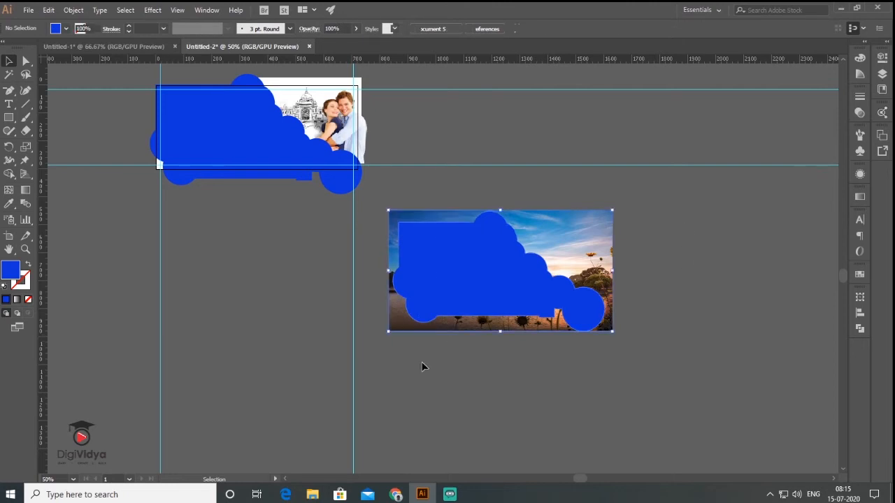
{"action": "left_click", "coordinate": [73, 10]}
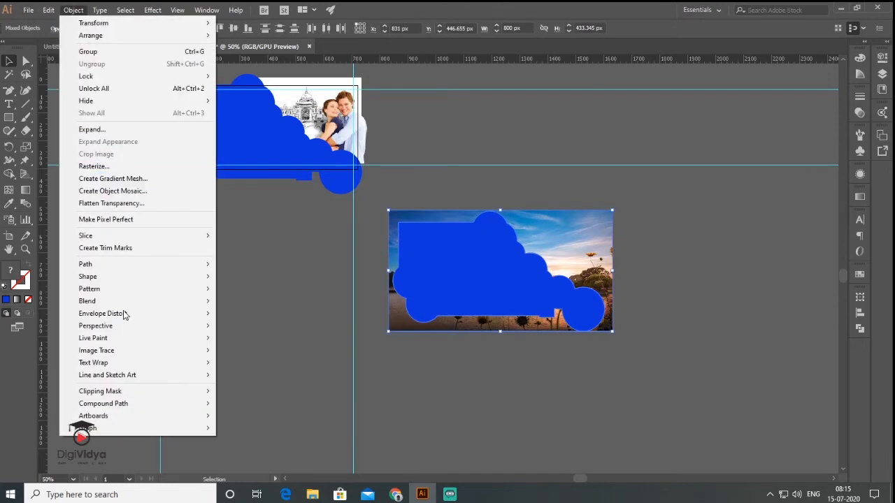
{"action": "mouse_move", "coordinate": [140, 392]}
{"action": "left_click", "coordinate": [240, 392]}
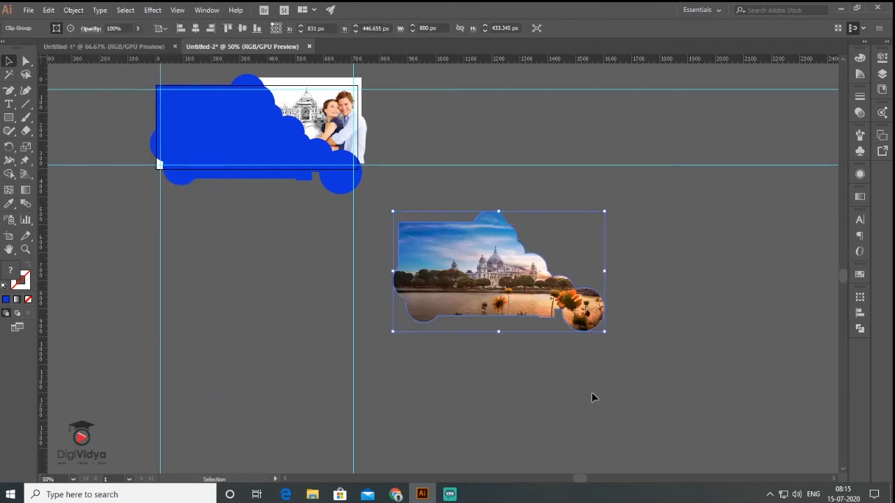
Move the clipped lakeside photo onto the artboard so that it exactly covers the blue cloud-edged panel
{"action": "left_click_drag", "start_coordinate": [531, 291], "coordinate": [260, 175]}
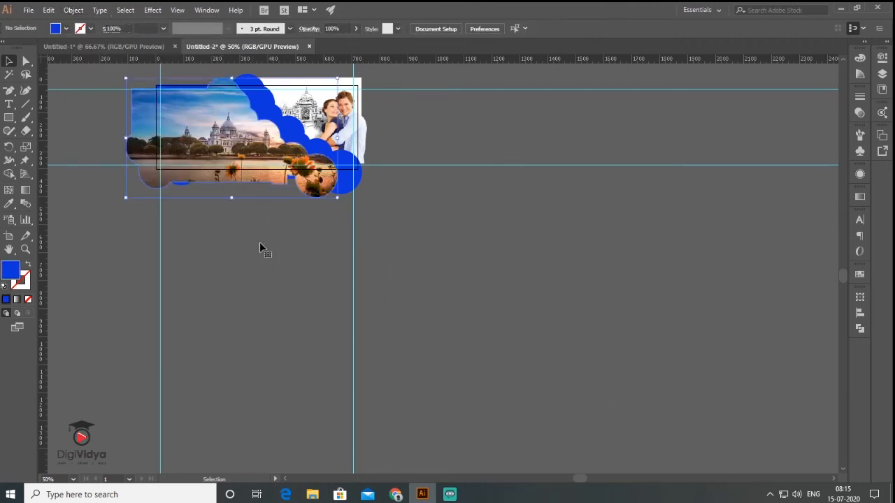
{"action": "key", "text": "ctrl+1"}
{"action": "left_click", "coordinate": [390, 418]}
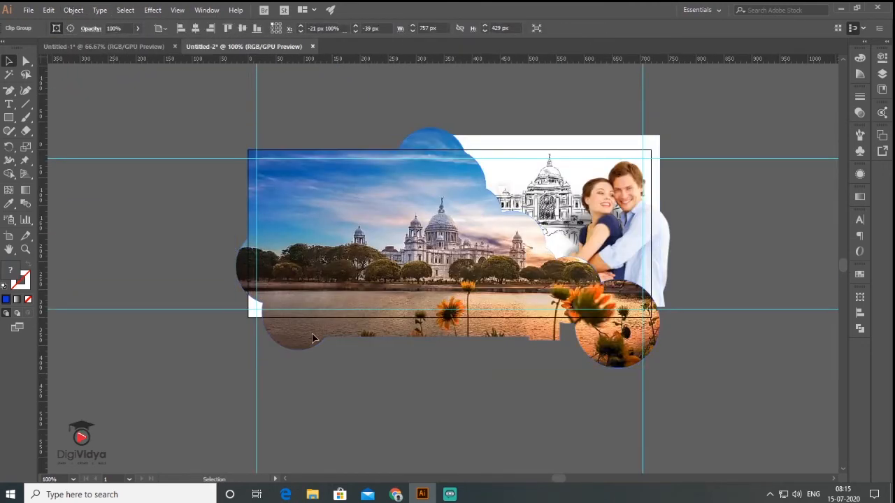
Set the clipped lakeside photo's blending mode to Overlay
{"action": "key", "text": "ctrl+minus"}
{"action": "scroll", "coordinate": [383, 323], "scroll_direction": "up", "scroll_amount": 1, "text": "alt"}
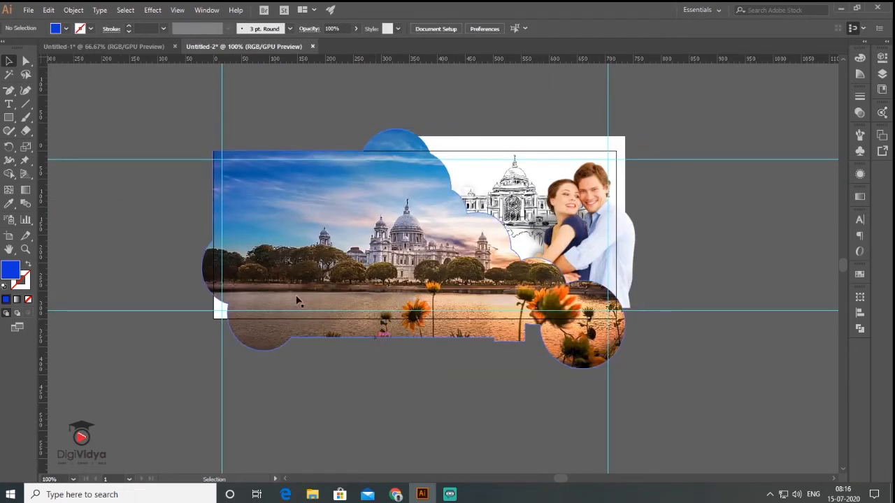
{"action": "left_click", "coordinate": [372, 271]}
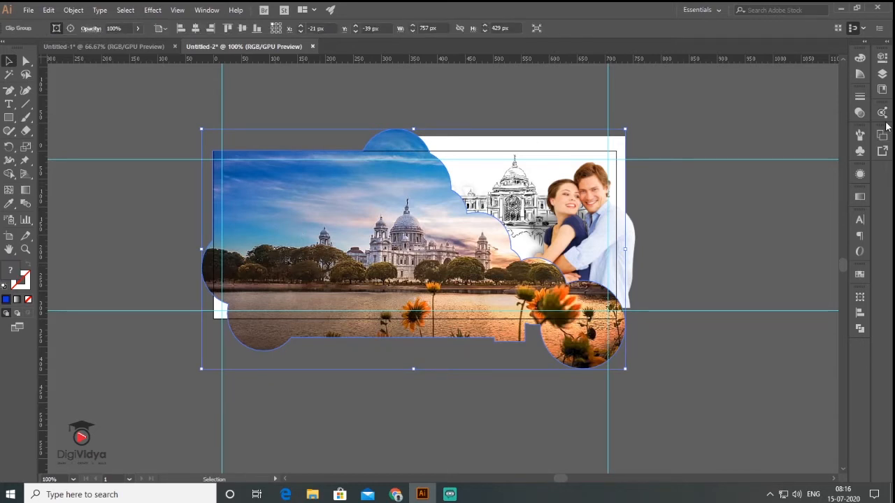
{"action": "left_click", "coordinate": [860, 112]}
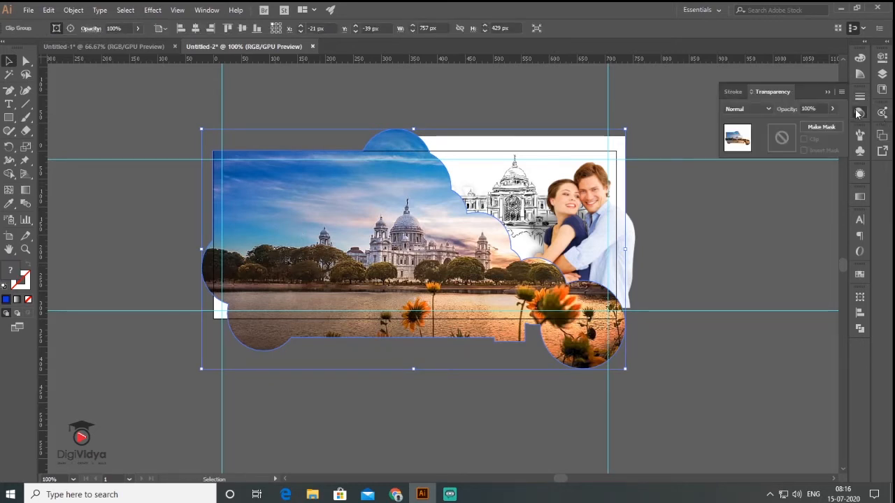
{"action": "left_click", "coordinate": [768, 109]}
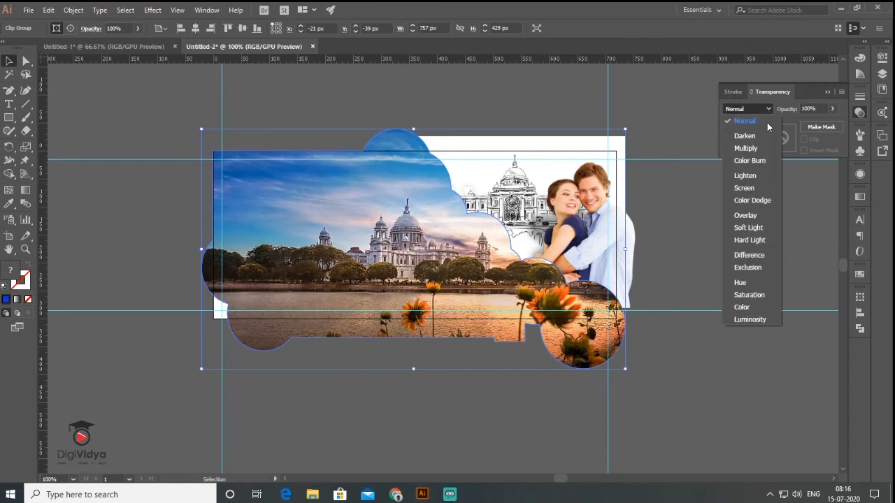
{"action": "left_click", "coordinate": [747, 214]}
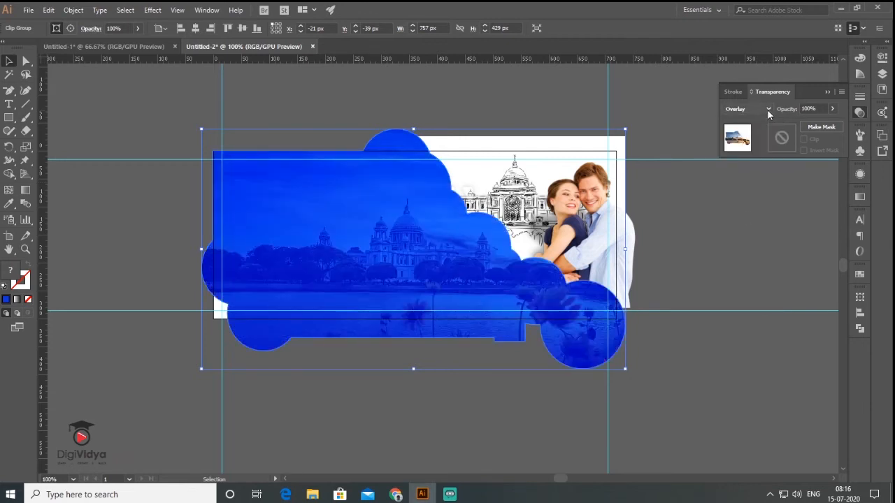
Reduce the clipped lakeside photo's opacity to 51%
{"action": "left_click", "coordinate": [833, 108]}
{"action": "left_click_drag", "start_coordinate": [828, 125], "coordinate": [810, 124]}
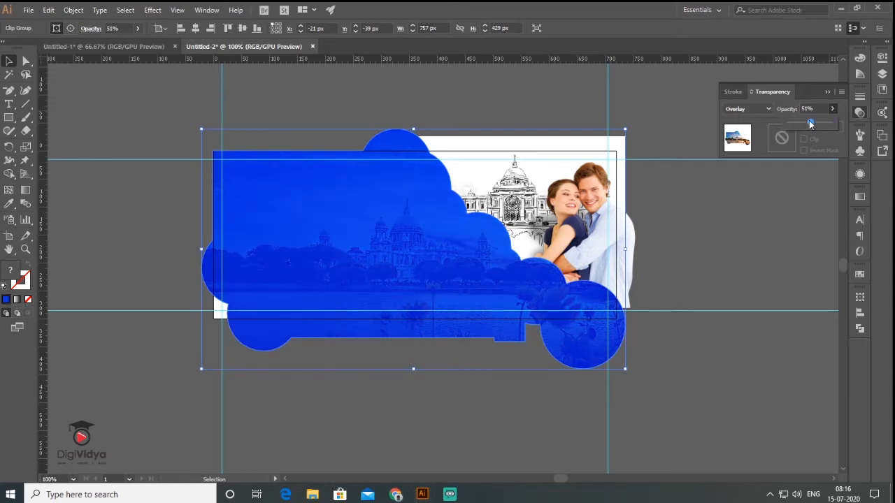
{"action": "left_click", "coordinate": [740, 238]}
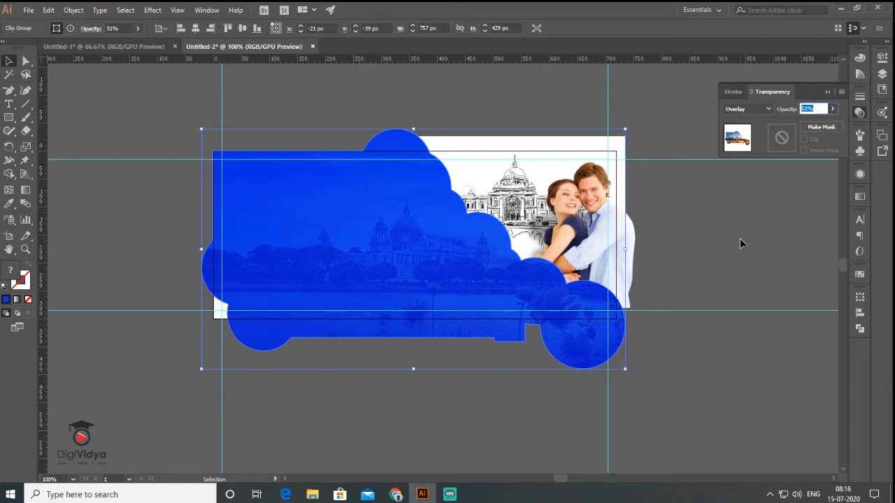
{"action": "left_click", "coordinate": [709, 252]}
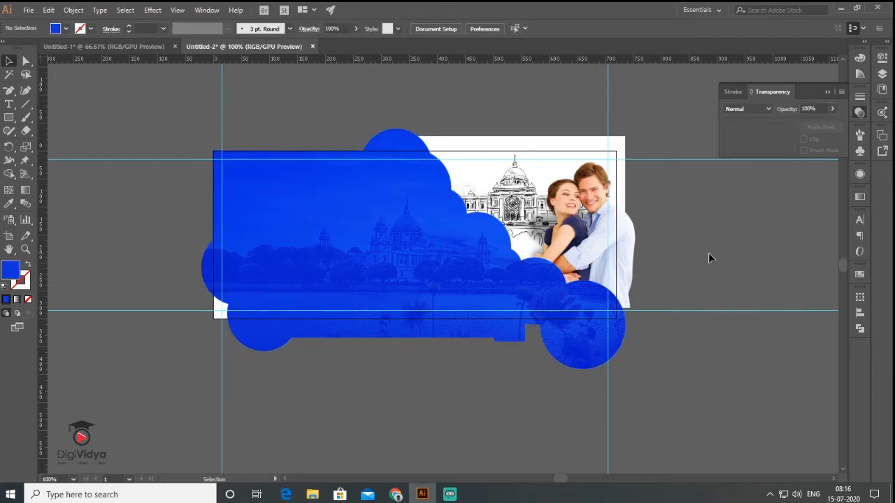
{"action": "left_click", "coordinate": [828, 92]}
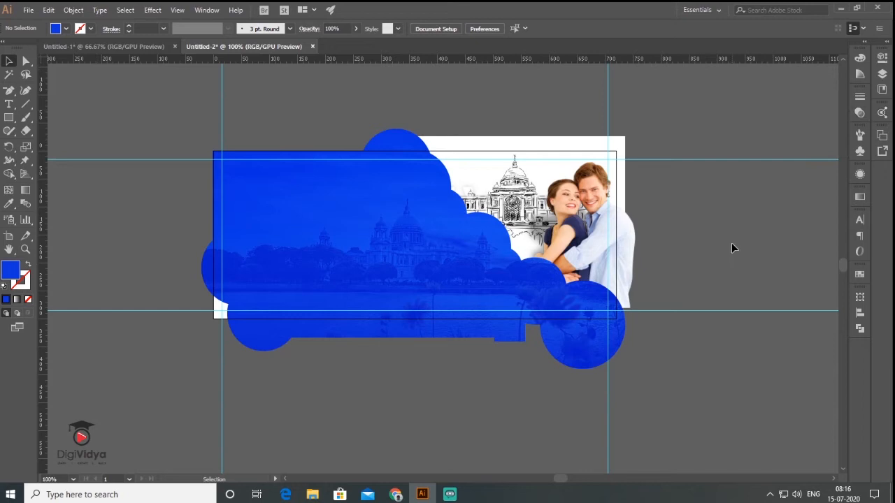
Add the headline "Let's Go kolkata" above the artboard and enlarge it to about 64 pt
{"action": "left_click", "coordinate": [9, 105]}
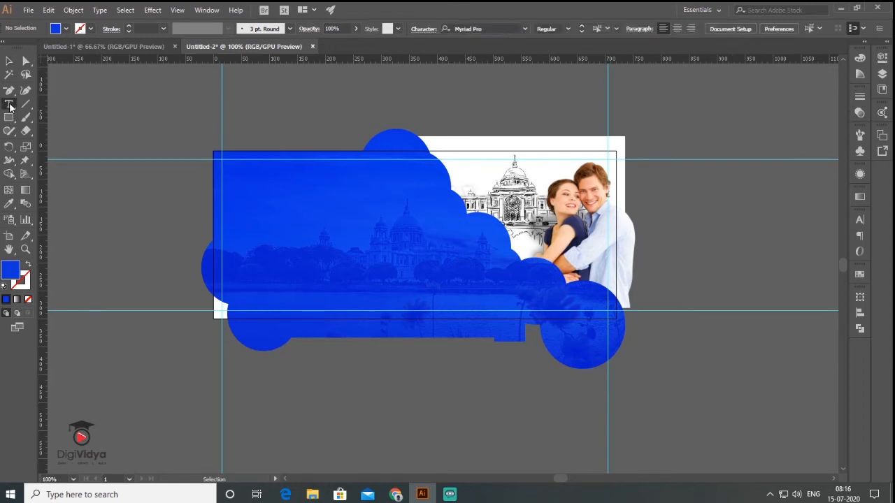
{"action": "left_click", "coordinate": [262, 112]}
{"action": "type", "text": "Let's Go kolkata"}
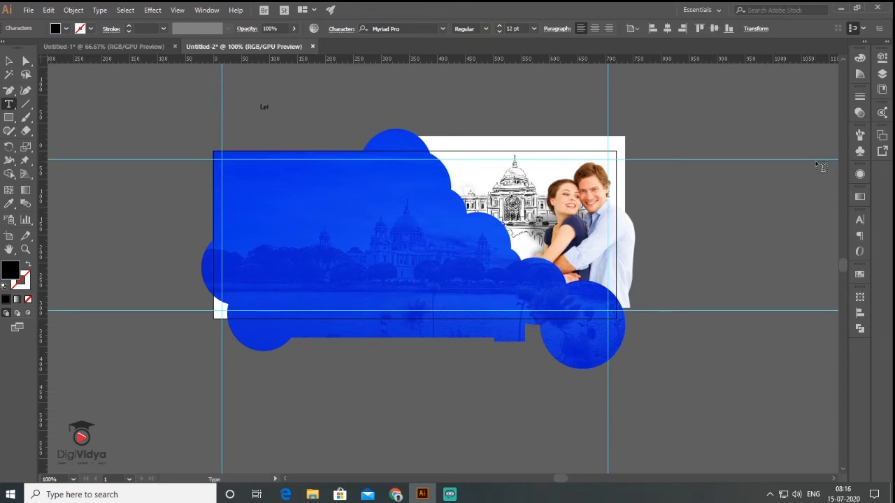
{"action": "key", "text": "Escape"}
{"action": "left_click_drag", "start_coordinate": [462, 133], "coordinate": [465, 105]}
Set the headline's font to Moonbright Demo and place it on the upper blue panel at about 84 pt
{"action": "left_click", "coordinate": [443, 29]}
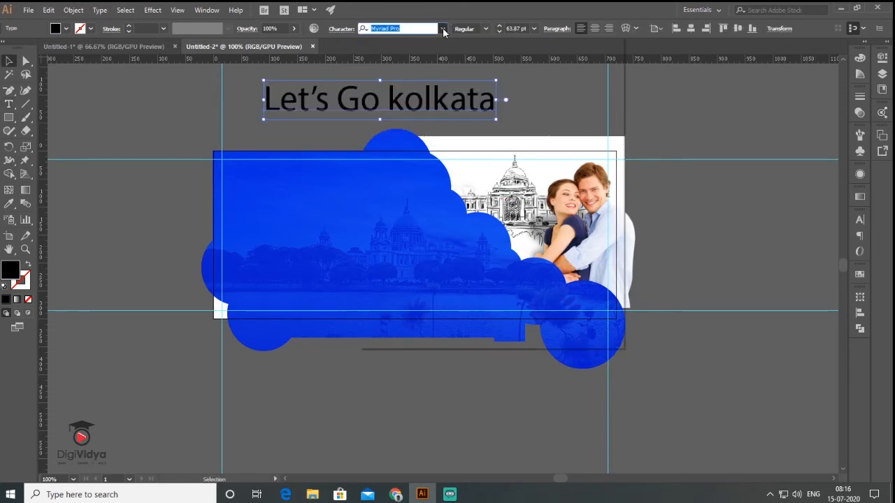
{"action": "left_click", "coordinate": [511, 77]}
{"action": "left_click_drag", "start_coordinate": [425, 105], "coordinate": [456, 246]}
{"action": "left_click_drag", "start_coordinate": [468, 252], "coordinate": [468, 224]}
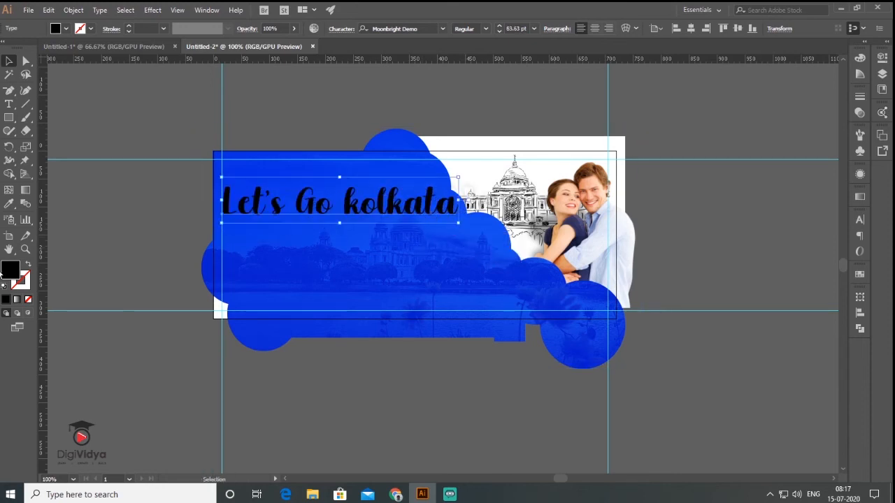
Fill the headline text with white, ffffff
{"action": "double_click", "coordinate": [14, 274]}
{"action": "type", "text": "ffffff"}
{"action": "key", "text": "Return"}
{"action": "left_click", "coordinate": [488, 122]}
{"action": "key", "text": "ctrl+a"}
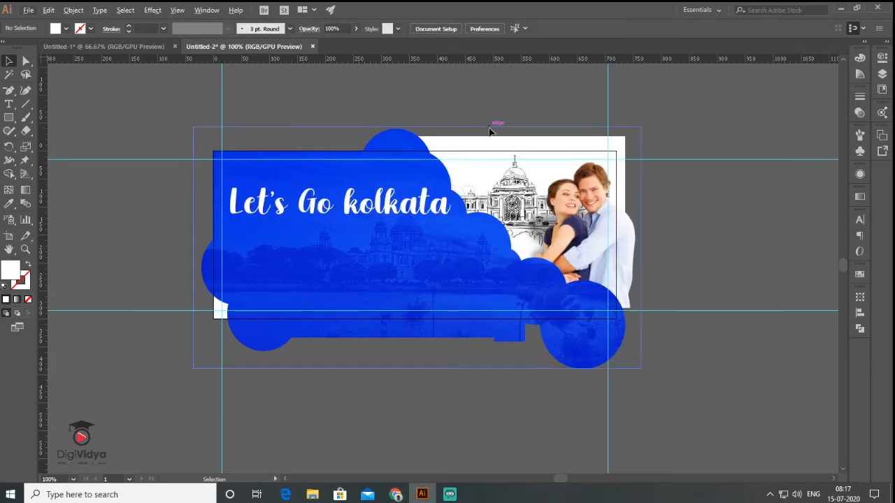
Change the lowercase k in the headline to a capital so it reads "Let's Go Kolkata"
{"action": "left_click", "coordinate": [9, 105]}
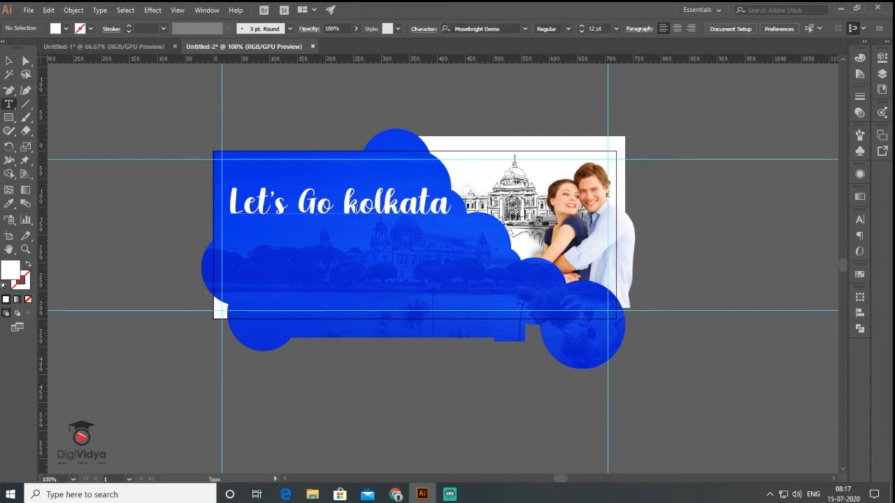
{"action": "left_click", "coordinate": [356, 204]}
{"action": "key", "text": "BackSpace"}
{"action": "type", "text": "K"}
{"action": "left_click", "coordinate": [8, 61]}
{"action": "left_click", "coordinate": [175, 220]}
Add the two-line text "EXPLORE / LIKE A" beside the artboard's left edge and enlarge it to about 96 pt
{"action": "left_click_drag", "start_coordinate": [175, 220], "coordinate": [266, 224]}
{"action": "left_click", "coordinate": [8, 105]}
{"action": "left_click", "coordinate": [150, 205]}
{"action": "type", "text": "FAMLORE LIKE A"}
{"action": "left_click", "coordinate": [9, 61]}
{"action": "left_click_drag", "start_coordinate": [168, 217], "coordinate": [235, 268]}
{"action": "left_click_drag", "start_coordinate": [186, 242], "coordinate": [208, 287]}
Set the "EXPLORE LIKE A" text to the Barlow Condensed font with 80 pt leading
{"action": "left_click", "coordinate": [443, 30]}
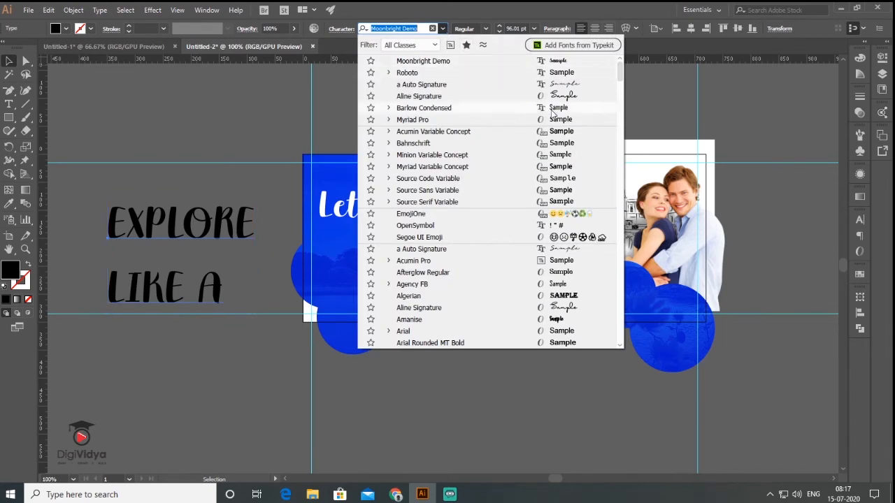
{"action": "left_click", "coordinate": [553, 110]}
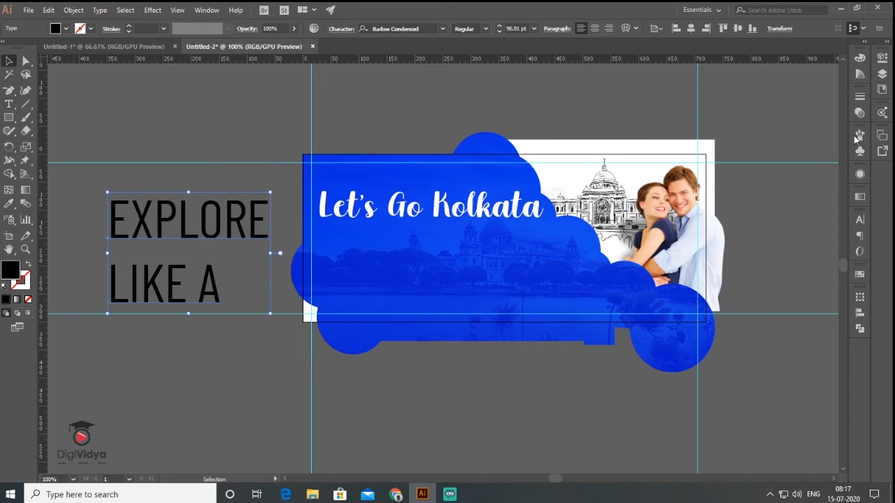
{"action": "left_click", "coordinate": [860, 220]}
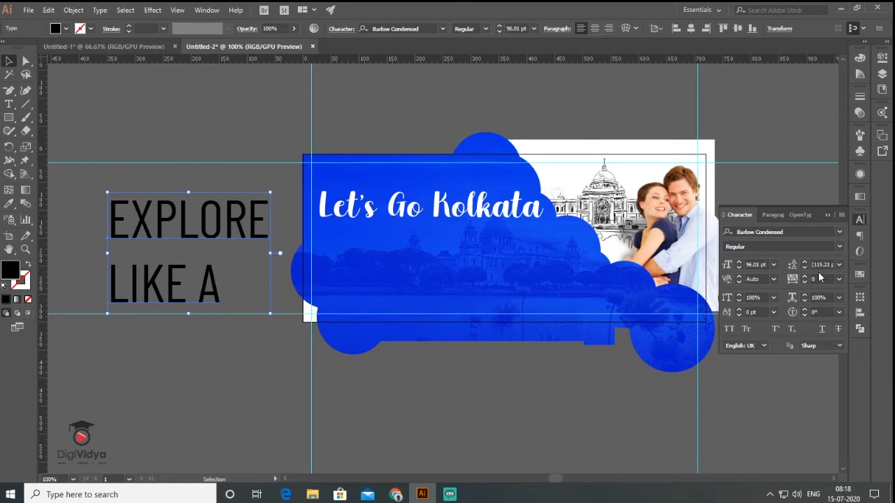
{"action": "left_click", "coordinate": [841, 266]}
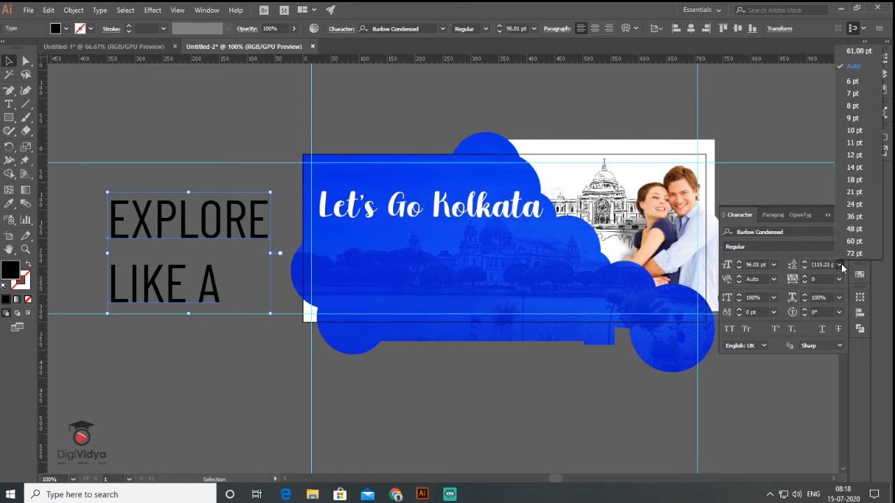
{"action": "left_click", "coordinate": [855, 258]}
{"action": "left_click", "coordinate": [825, 264]}
{"action": "type", "text": "80"}
{"action": "key", "text": "Return"}
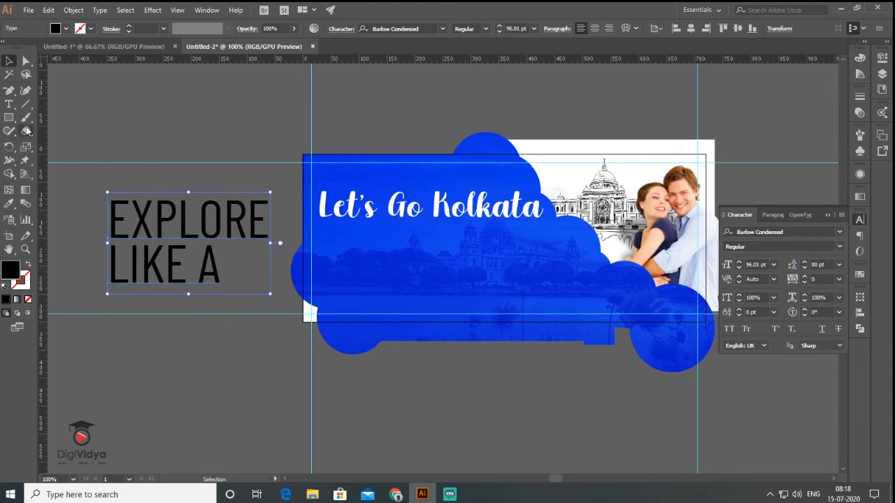
Set the "LIKE A" line to the Bold style
{"action": "left_click", "coordinate": [9, 103]}
{"action": "left_click_drag", "start_coordinate": [215, 273], "coordinate": [107, 262]}
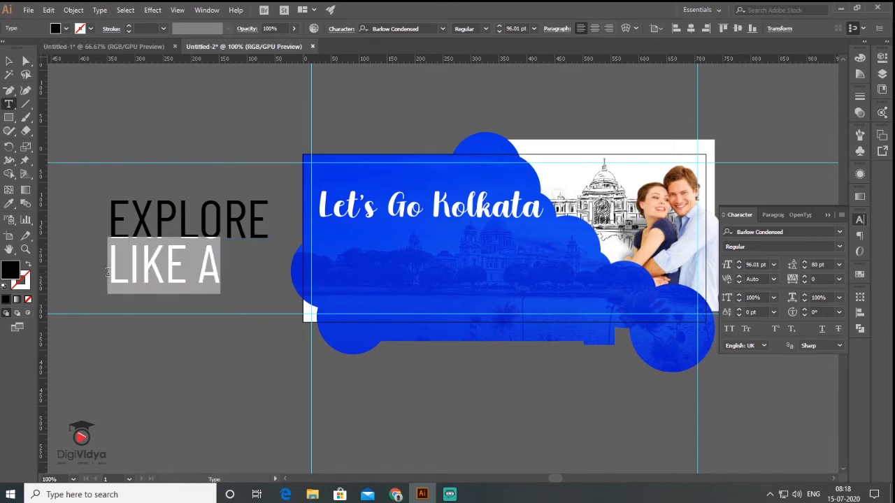
{"action": "left_click", "coordinate": [487, 28]}
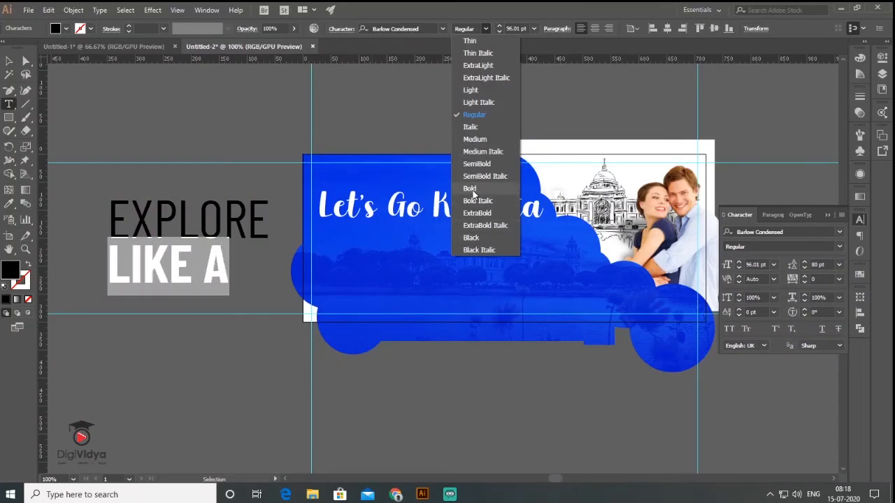
{"action": "left_click", "coordinate": [473, 190]}
{"action": "left_click", "coordinate": [8, 62]}
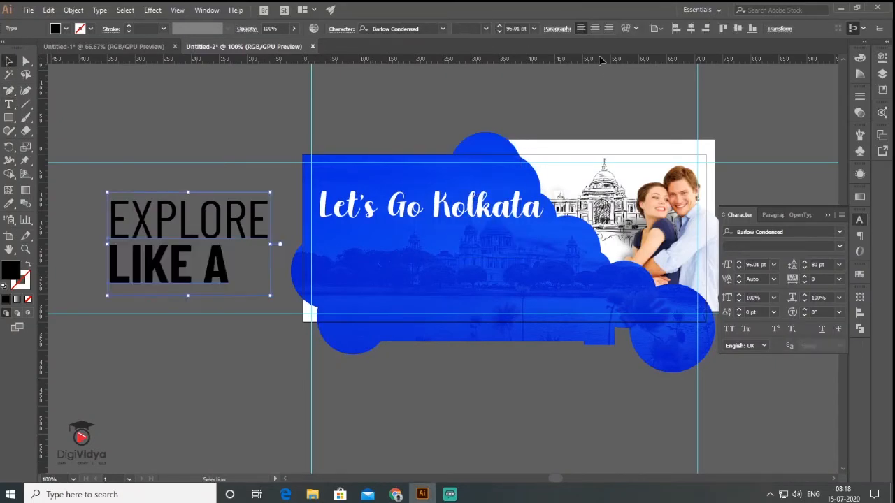
Center-align and shrink the "EXPLORE LIKE A" text, and fill it with white
{"action": "left_click", "coordinate": [594, 28]}
{"action": "left_click_drag", "start_coordinate": [158, 239], "coordinate": [222, 225]}
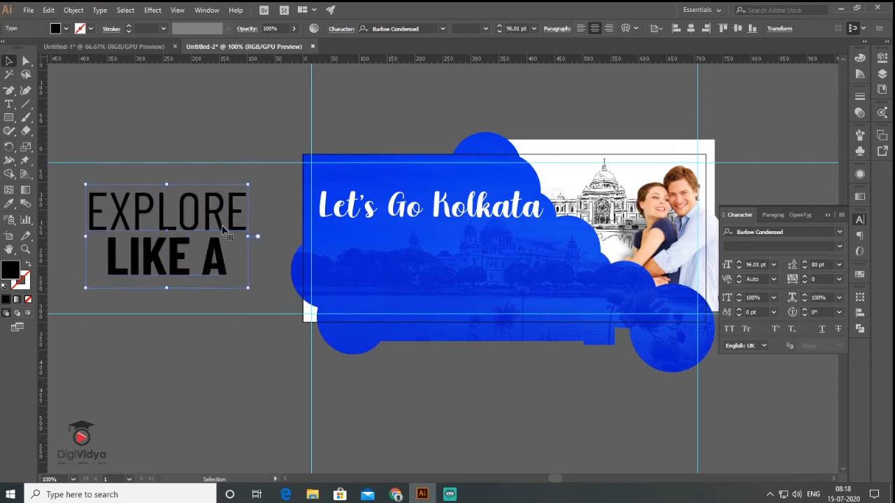
{"action": "key", "text": "ctrl+="}
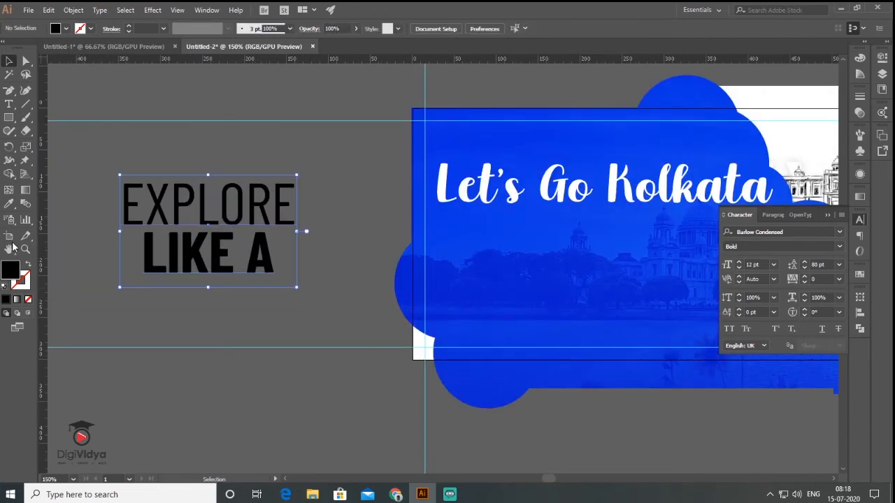
Add the word "Local" below the "EXPLORE LIKE A" text and enlarge it to about 122 pt
{"action": "key", "text": "t"}
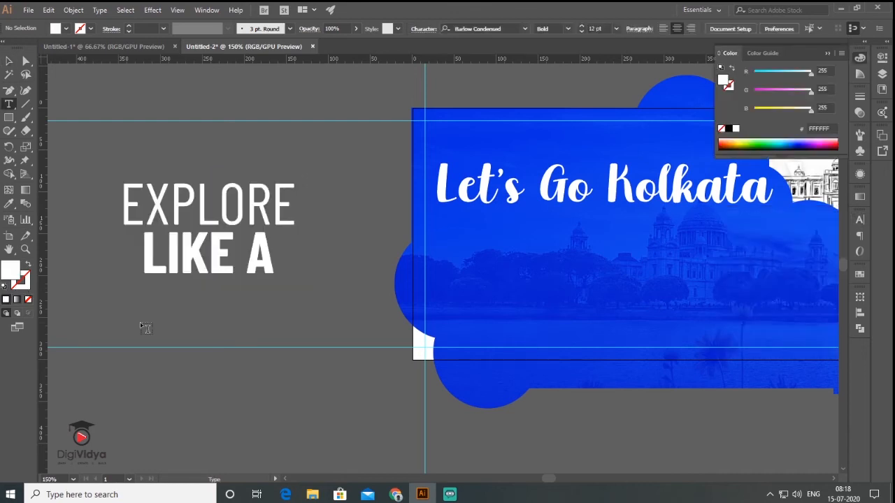
{"action": "left_click", "coordinate": [131, 322]}
{"action": "type", "text": "Local"}
{"action": "left_click", "coordinate": [9, 61]}
{"action": "left_click_drag", "start_coordinate": [152, 326], "coordinate": [240, 374]}
{"action": "left_click_drag", "start_coordinate": [274, 334], "coordinate": [353, 363]}
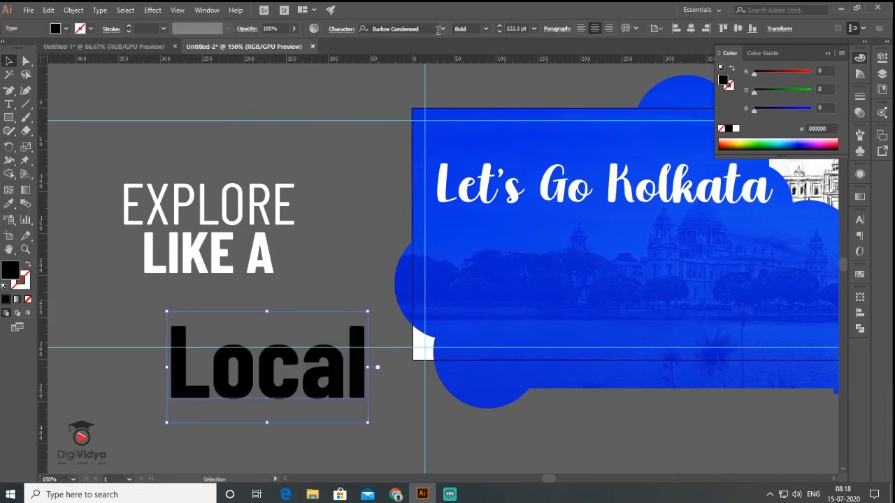
Set the font of "Local" to a Auto Signature and place the word overlapping the bottom of the "LIKE A" line
{"action": "left_click", "coordinate": [431, 28]}
{"action": "left_click", "coordinate": [442, 28]}
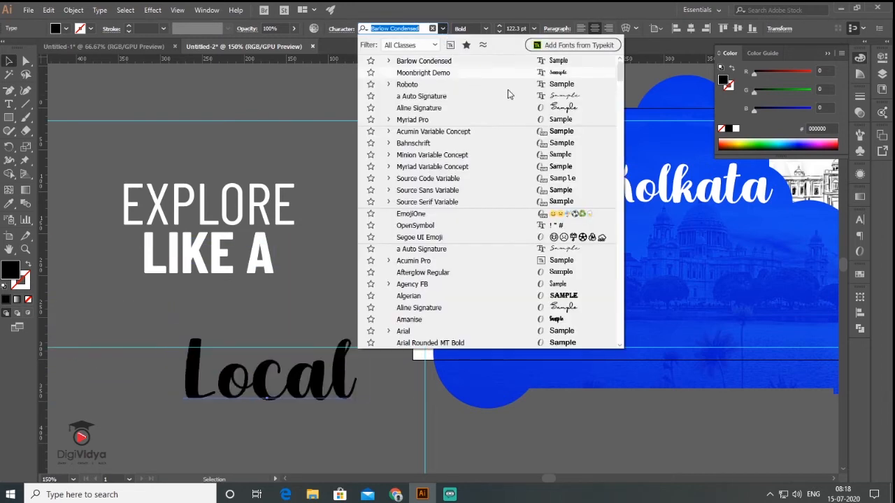
{"action": "left_click", "coordinate": [568, 103]}
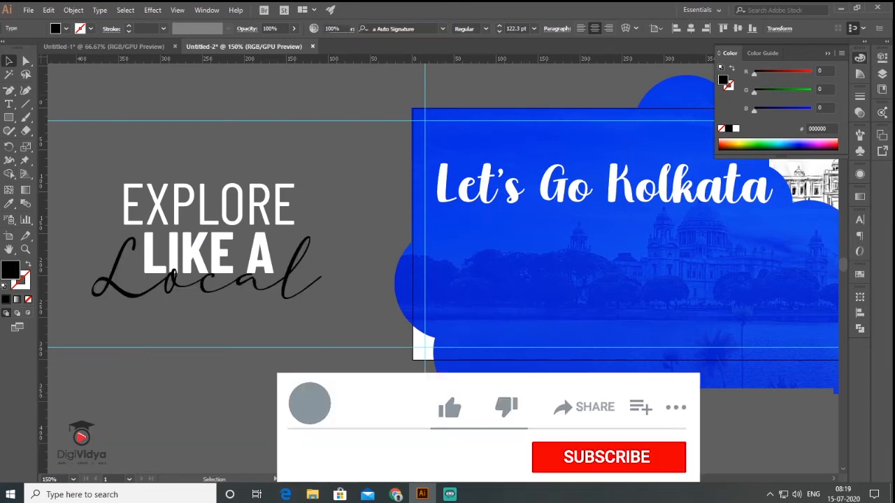
Fill the word "Local" with yellow (FFCE00)
{"action": "left_click", "coordinate": [292, 284]}
{"action": "left_click", "coordinate": [294, 282]}
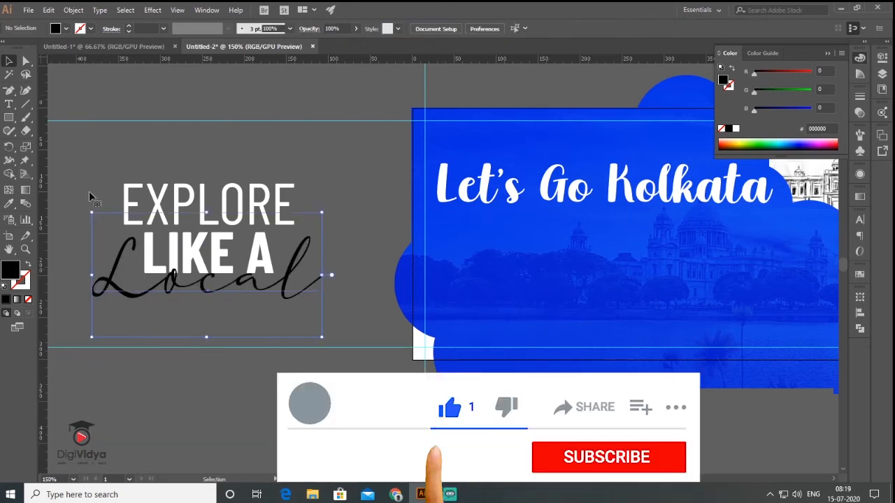
{"action": "scroll", "coordinate": [206, 325], "scroll_direction": "down", "scroll_amount": 1}
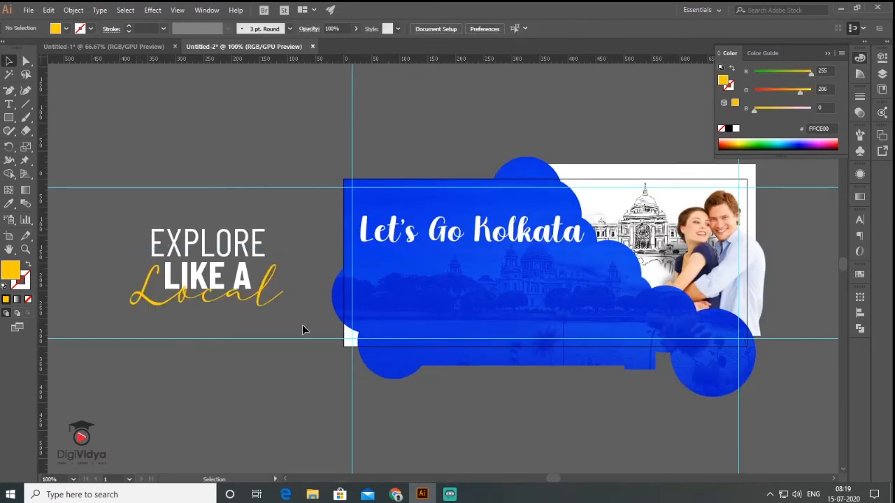
Shrink the "EXPLORE LIKE A Local" tagline, place it on the blue panel below the headline, and group its lines
{"action": "left_click", "coordinate": [222, 279]}
{"action": "mouse_move", "coordinate": [508, 308]}
{"action": "left_mouse_down"}
{"action": "mouse_move", "coordinate": [525, 296]}
{"action": "mouse_move", "coordinate": [499, 300]}
{"action": "left_mouse_up"}
{"action": "left_click_drag", "start_coordinate": [499, 299], "coordinate": [498, 299]}
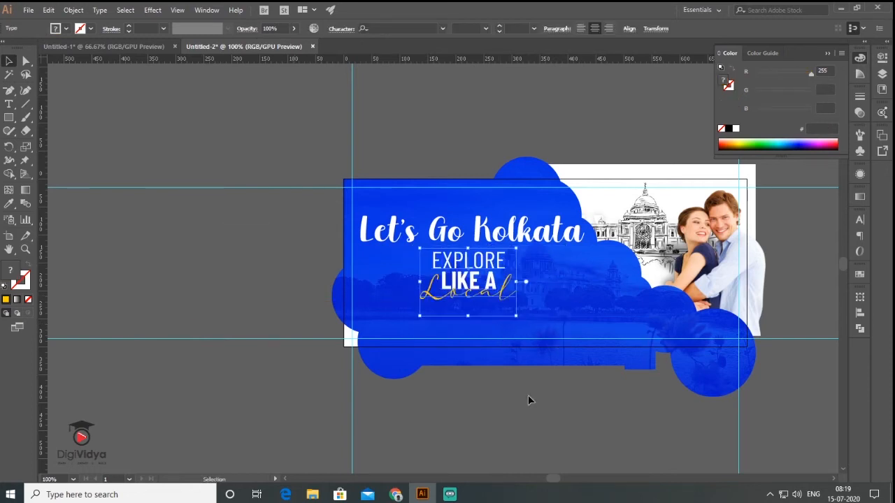
{"action": "key", "text": "a"}
{"action": "left_click", "coordinate": [527, 393]}
Center the tagline group horizontally with the "Let's Go Kolkata" headline
{"action": "left_click", "coordinate": [476, 281]}
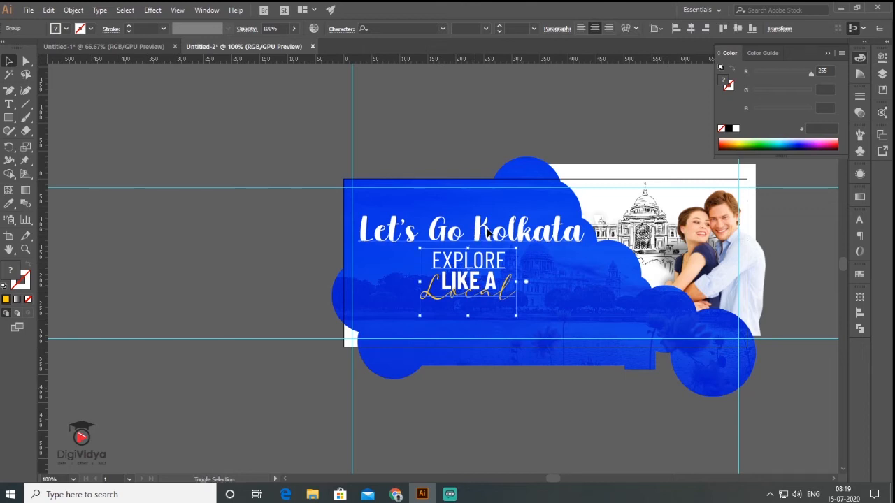
{"action": "left_click", "coordinate": [487, 233], "text": "shift"}
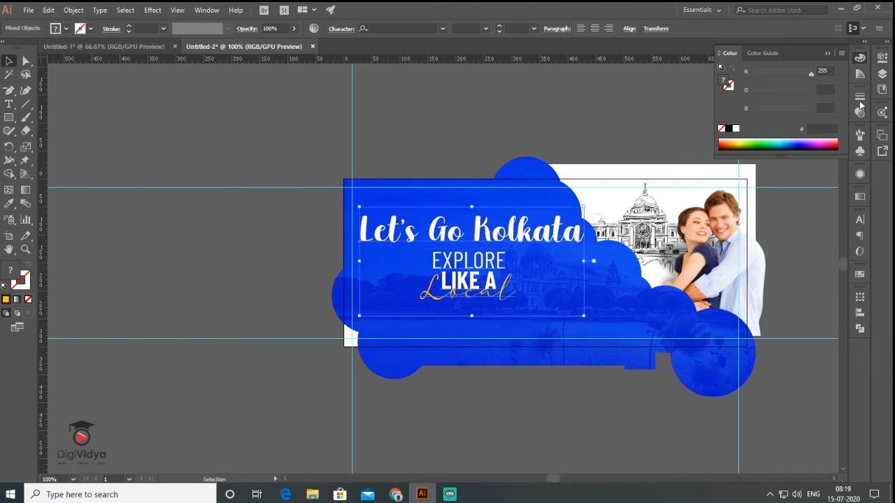
{"action": "left_click", "coordinate": [862, 317]}
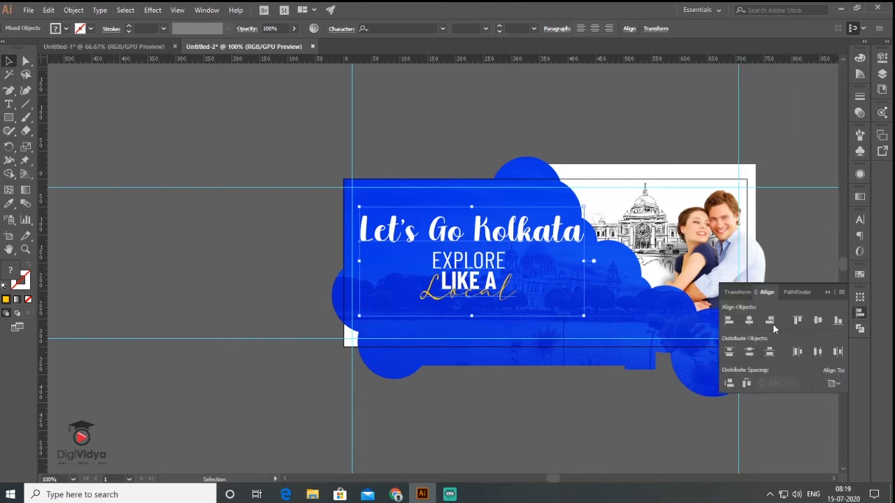
{"action": "left_click", "coordinate": [750, 321]}
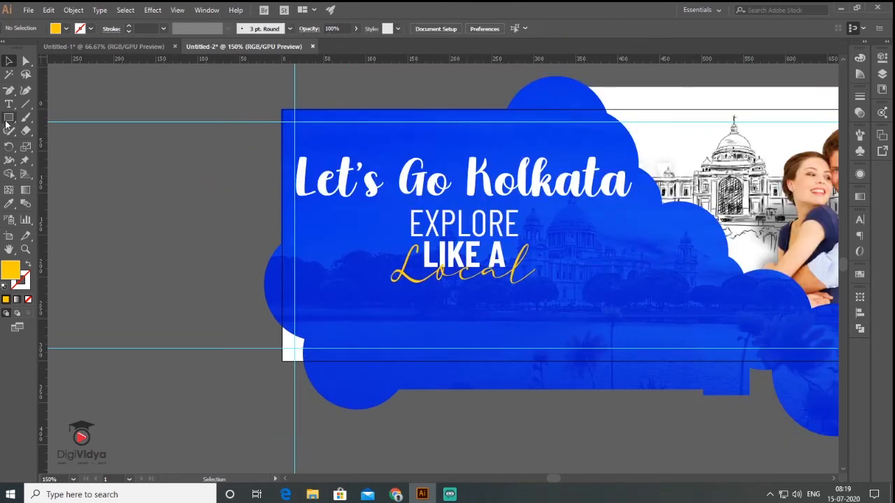
Draw a yellow rectangle about 129 × 31 px below the word "Local" on the blue panel
{"action": "left_click", "coordinate": [8, 120]}
{"action": "left_click_drag", "start_coordinate": [406, 302], "coordinate": [515, 326]}
{"action": "left_click", "coordinate": [8, 61]}
{"action": "left_click", "coordinate": [105, 105]}
Add "BOOK NOW" text in Roboto Regular, enlarge it to about 17.24 pt and place it on the yellow rectangle
{"action": "left_click", "coordinate": [9, 104]}
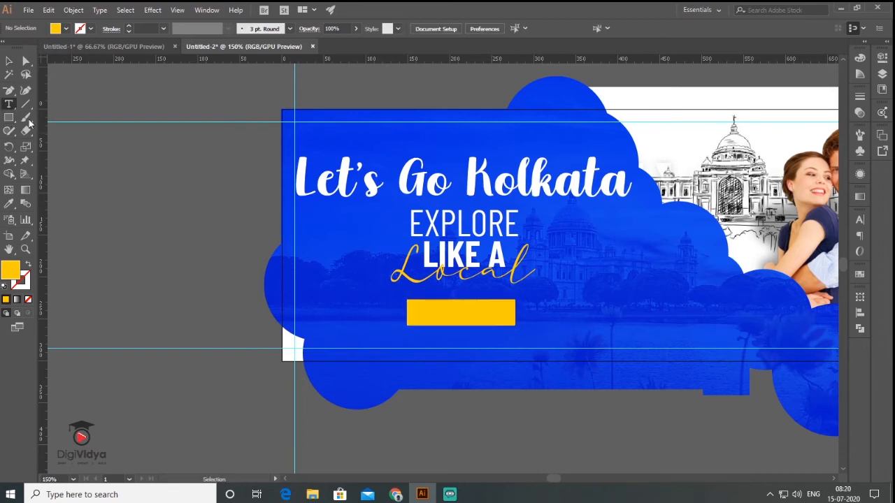
{"action": "left_click", "coordinate": [165, 182]}
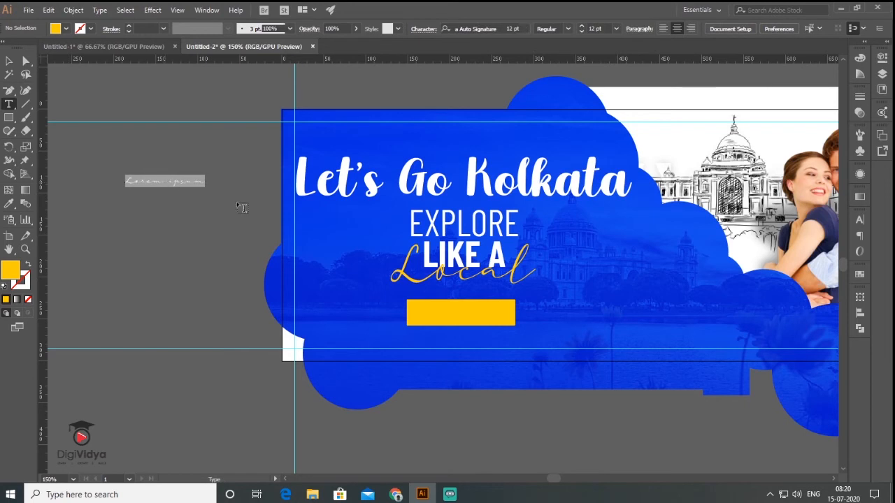
{"action": "left_click", "coordinate": [442, 29]}
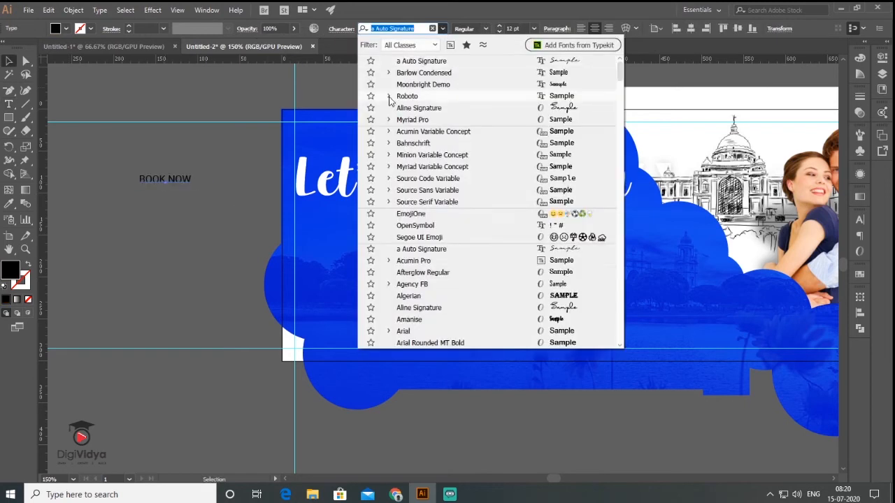
{"action": "left_click", "coordinate": [390, 97]}
{"action": "left_click", "coordinate": [419, 131]}
{"action": "left_click_drag", "start_coordinate": [190, 187], "coordinate": [214, 193]}
{"action": "left_click_drag", "start_coordinate": [210, 184], "coordinate": [493, 315]}
Fill the "BOOK NOW" text with blue 0033ff
{"action": "left_click", "coordinate": [9, 204]}
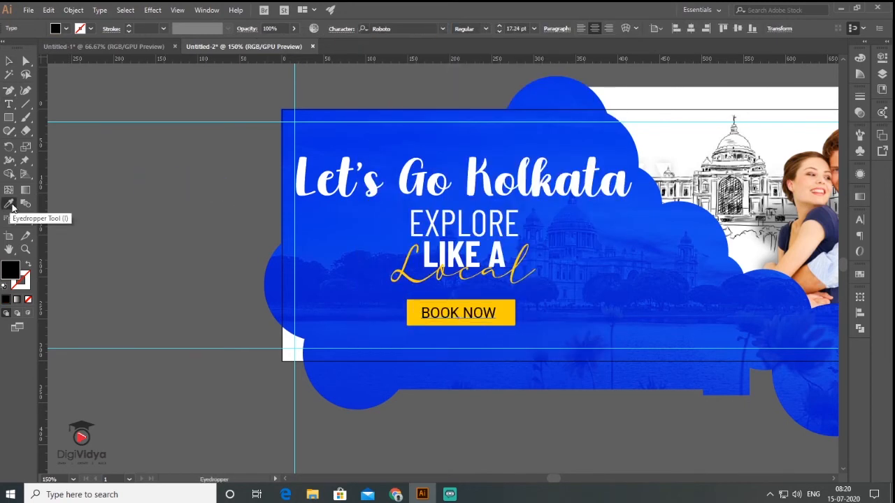
{"action": "left_click", "coordinate": [349, 280]}
{"action": "double_click", "coordinate": [11, 270]}
{"action": "type", "text": "0033ff"}
{"action": "key", "text": "Return"}
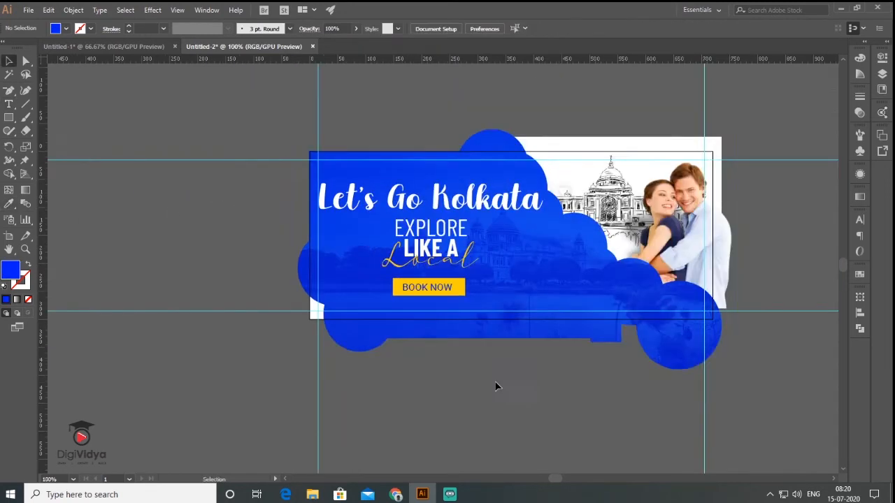
Center the "BOOK NOW" text and the yellow rectangle on each other horizontally and vertically, using Align to Selection
{"action": "scroll", "coordinate": [438, 290], "scroll_direction": "up", "scroll_amount": 5}
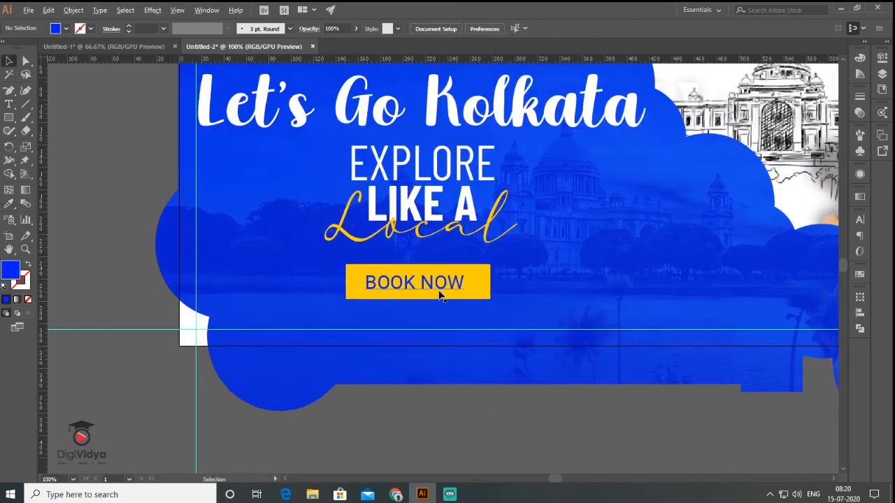
{"action": "left_click", "coordinate": [441, 287]}
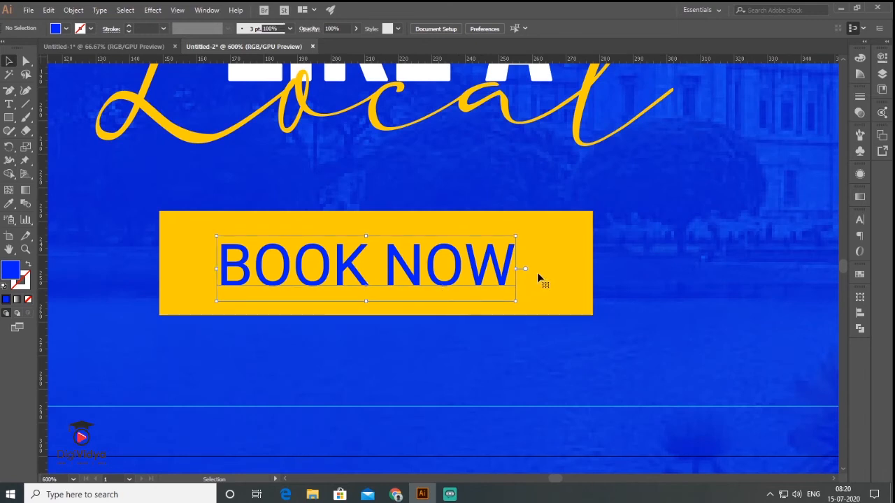
{"action": "left_click", "coordinate": [543, 257], "text": "shift"}
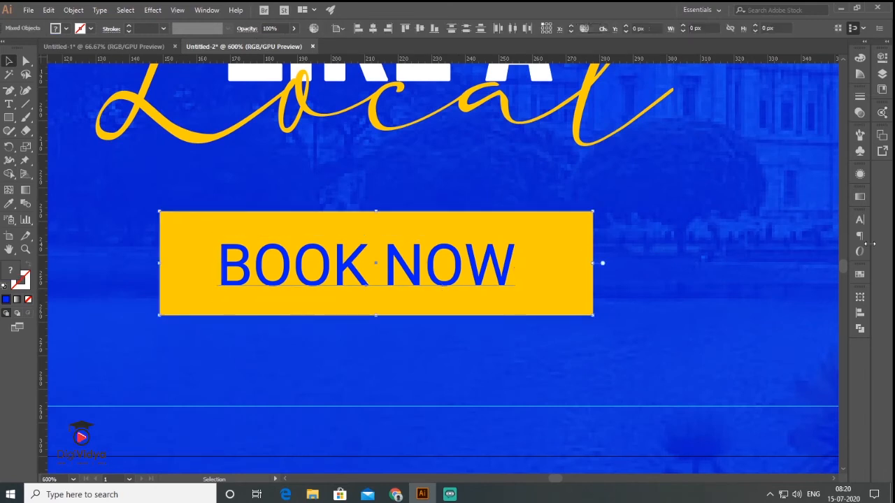
{"action": "left_click", "coordinate": [860, 317]}
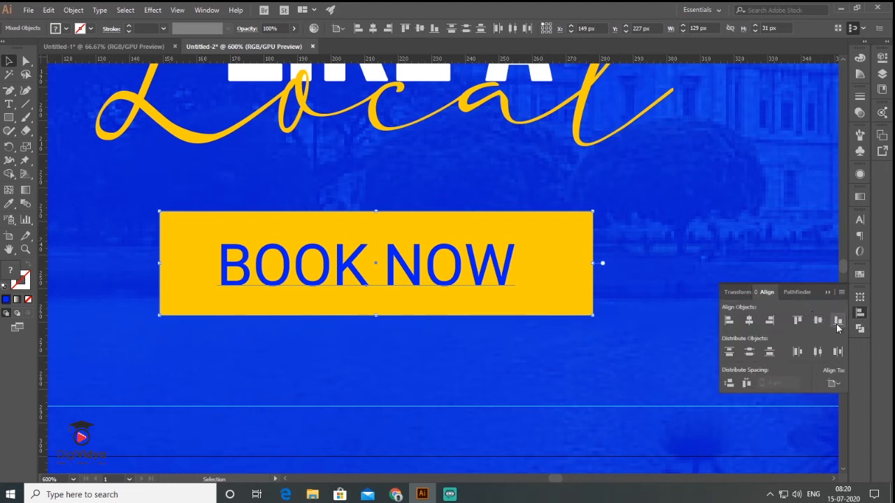
{"action": "left_click", "coordinate": [837, 383]}
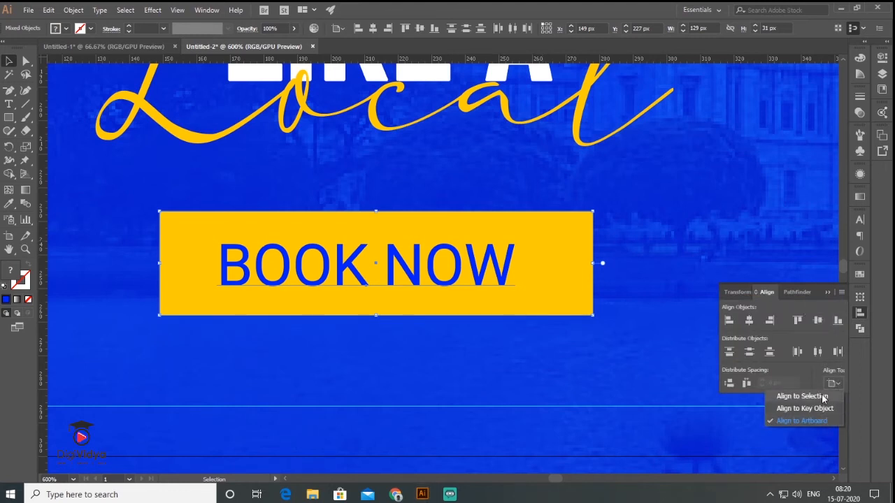
{"action": "left_click", "coordinate": [824, 397]}
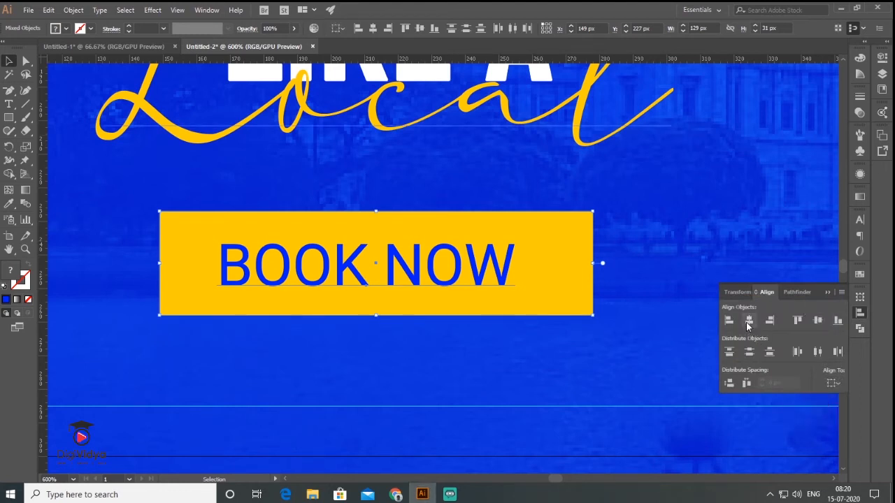
{"action": "left_click", "coordinate": [749, 320]}
{"action": "left_click", "coordinate": [818, 320]}
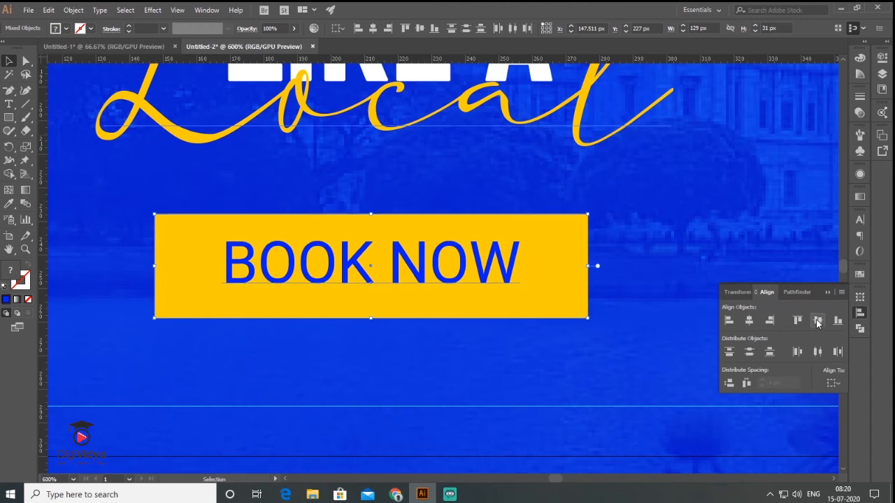
{"action": "left_click", "coordinate": [826, 293]}
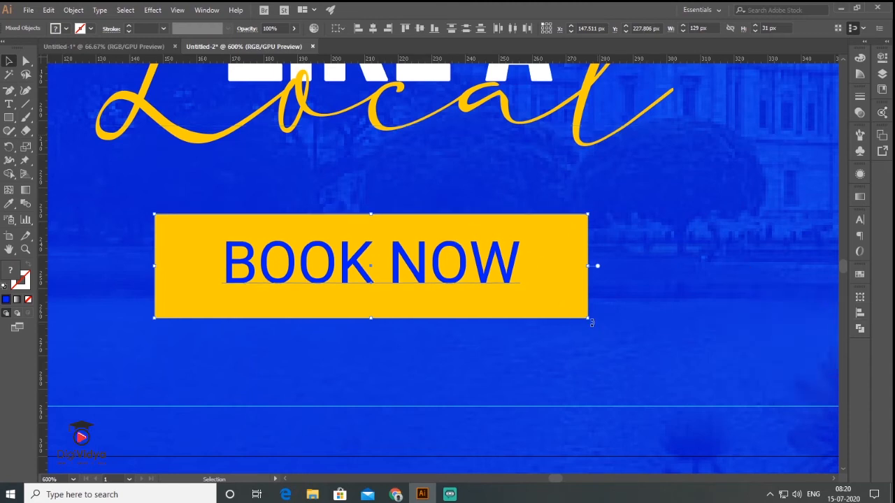
Shrink the "BOOK NOW" button to about 97 × 23 px and group its text with the rectangle
{"action": "left_click_drag", "start_coordinate": [587, 318], "coordinate": [541, 306]}
{"action": "scroll", "coordinate": [543, 264], "scroll_direction": "down", "scroll_amount": 5}
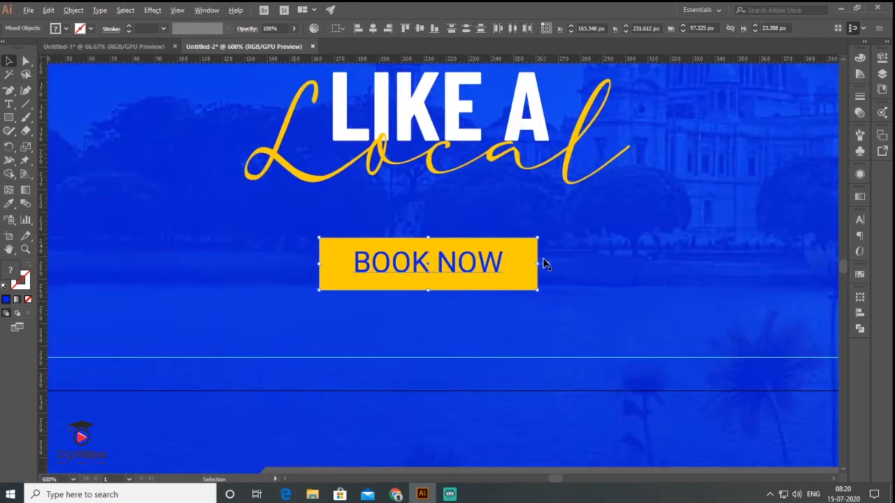
{"action": "left_click", "coordinate": [528, 412]}
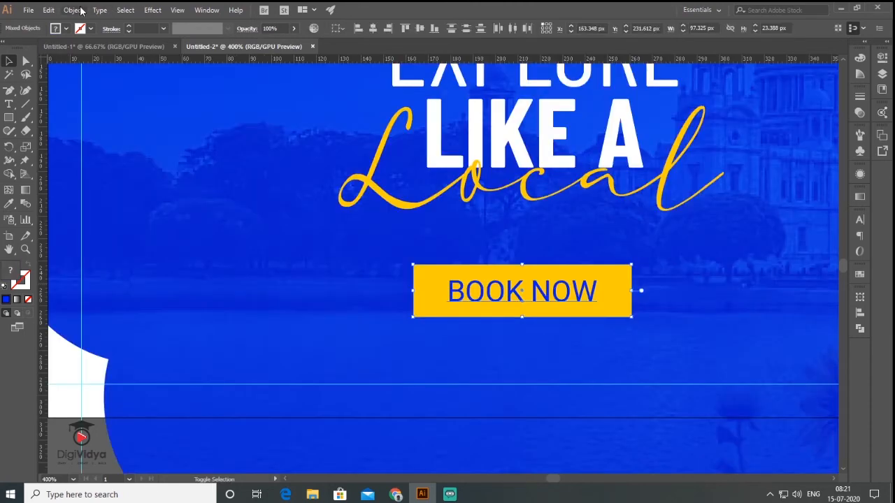
{"action": "left_click", "coordinate": [77, 10]}
{"action": "left_click", "coordinate": [91, 52]}
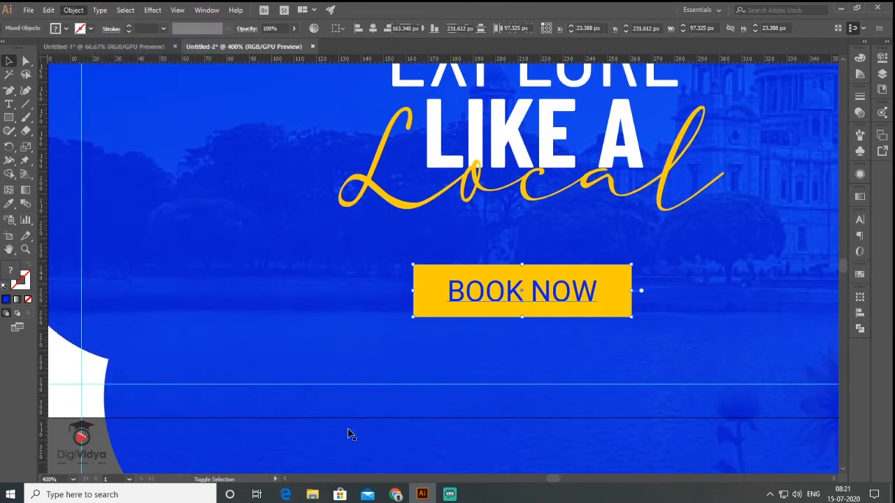
{"action": "scroll", "coordinate": [411, 395], "scroll_direction": "down", "scroll_amount": 2}
{"action": "left_click", "coordinate": [449, 442]}
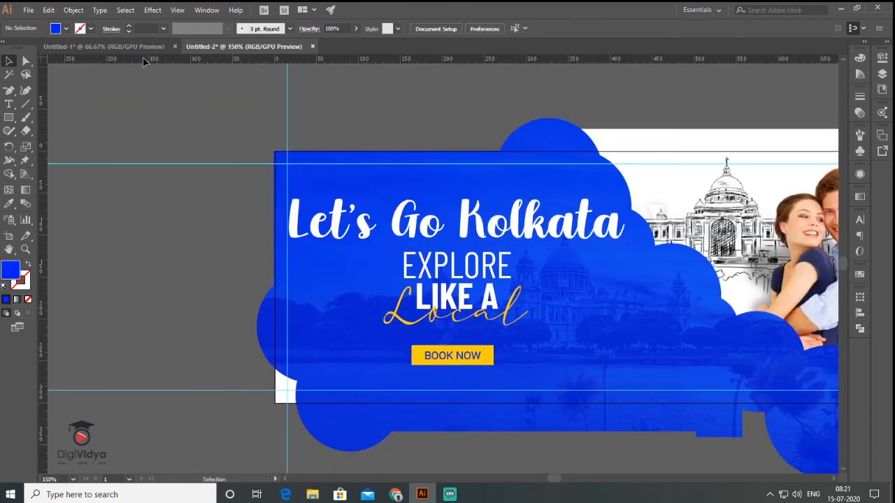
Bring the Facebook, Twitter and Instagram icons into the banner and place them, shrunk, above the headline where the top and left guides meet
{"action": "left_click", "coordinate": [451, 270]}
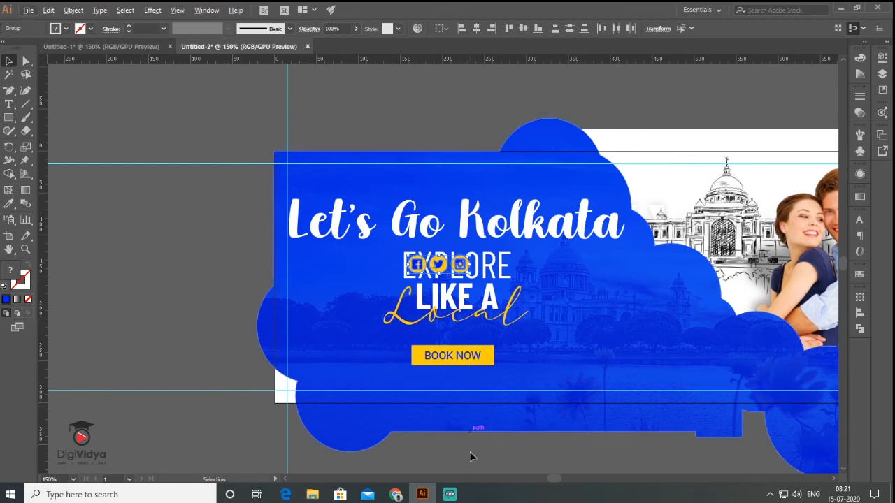
{"action": "left_click_drag", "start_coordinate": [514, 310], "coordinate": [396, 215]}
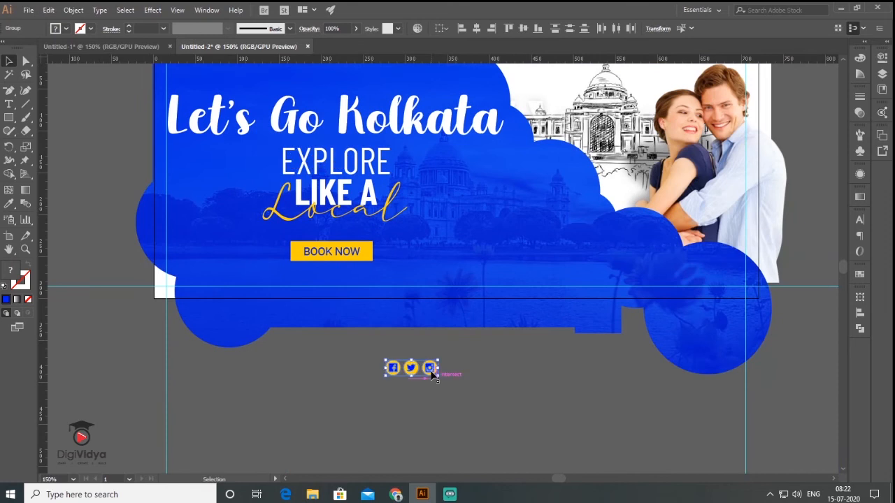
{"action": "left_click_drag", "start_coordinate": [432, 372], "coordinate": [390, 267]}
{"action": "left_click_drag", "start_coordinate": [336, 245], "coordinate": [400, 200]}
{"action": "scroll", "coordinate": [400, 200], "scroll_direction": "up", "scroll_amount": 2}
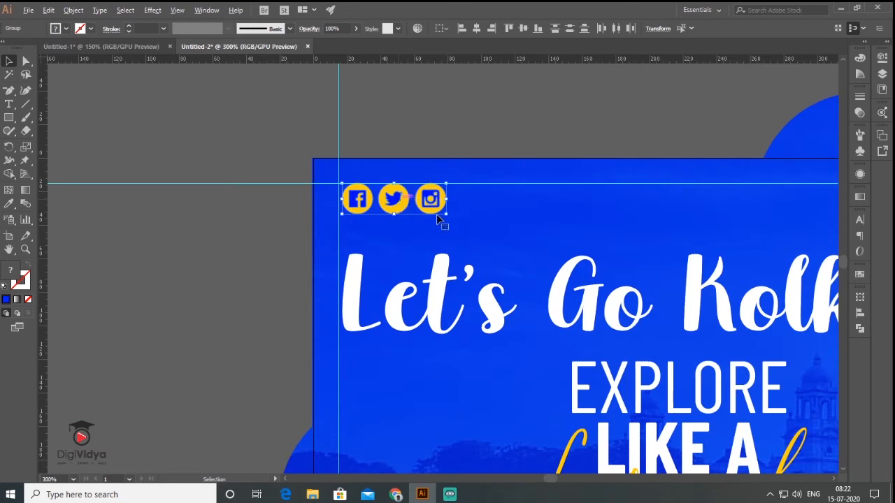
{"action": "left_click_drag", "start_coordinate": [446, 214], "coordinate": [416, 209]}
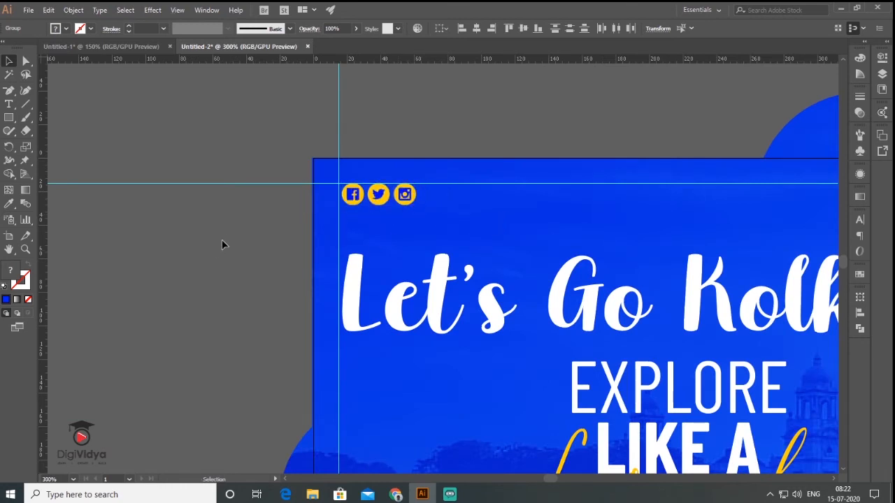
{"action": "scroll", "coordinate": [221, 242], "scroll_direction": "down", "scroll_amount": 2}
{"action": "left_click", "coordinate": [221, 241]}
Add the text "GHUMIJIBO.COM" on the empty canvas beside the banner
{"action": "left_click_drag", "start_coordinate": [548, 302], "coordinate": [474, 202]}
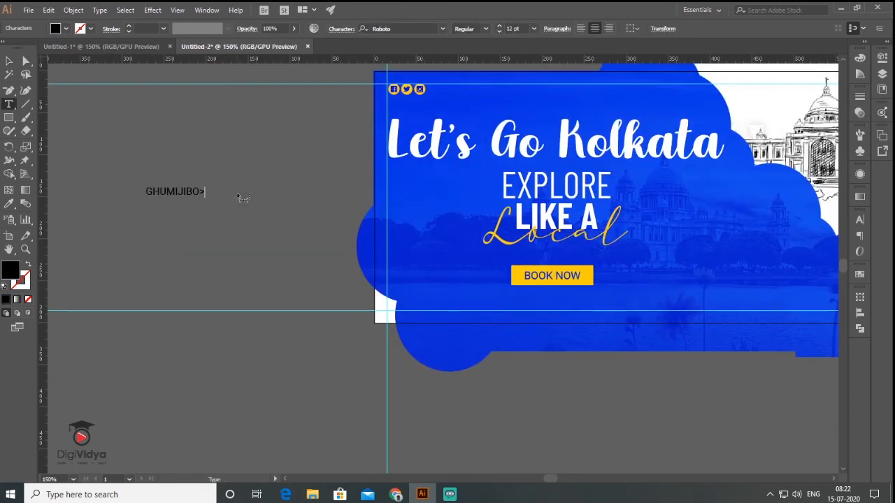
{"action": "key", "text": "BackSpace"}
{"action": "type", "text": ".com"}
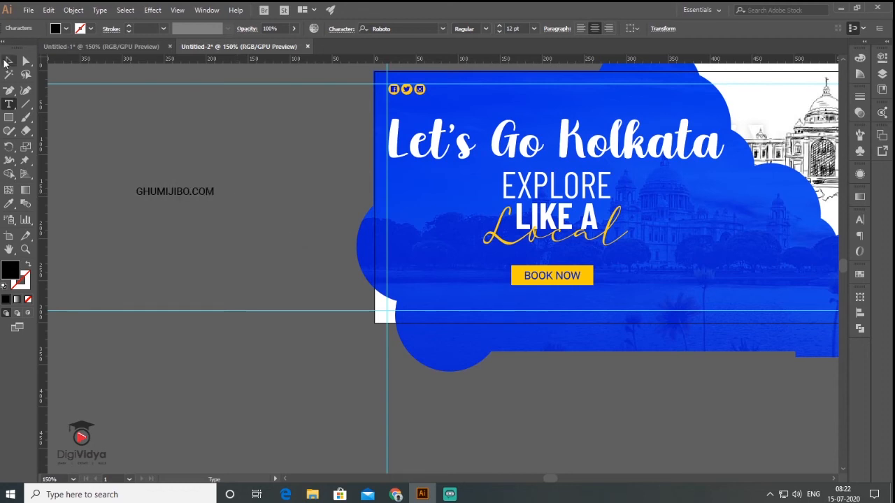
{"action": "left_click", "coordinate": [9, 61]}
Set the "GHUMIJIBO.COM" text to Roboto Black and enlarge it to about 20.7 pt
{"action": "left_click", "coordinate": [443, 29]}
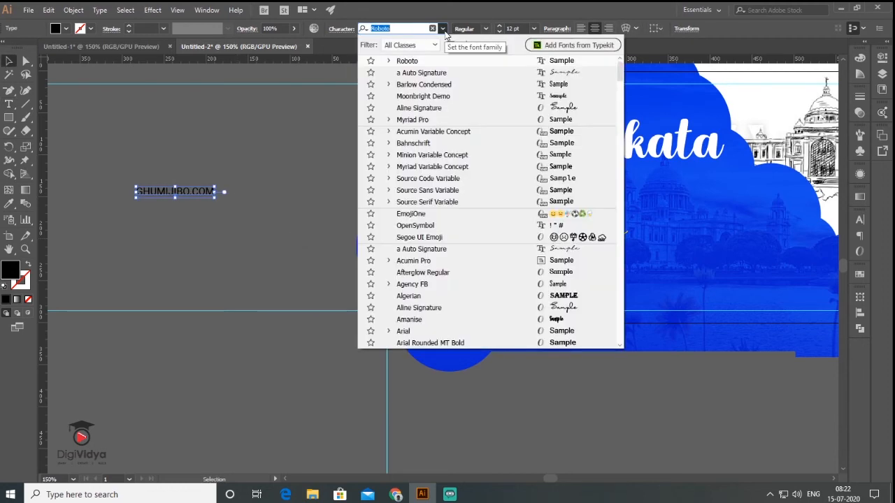
{"action": "left_click", "coordinate": [389, 62]}
{"action": "left_click", "coordinate": [424, 191]}
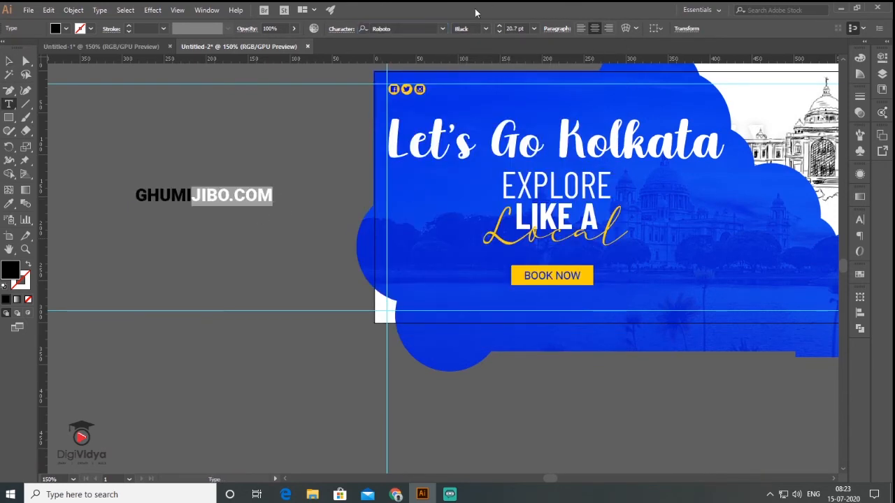
Set the "JIBO.COM" part of the web address to Roboto Regular and fill it with the button's yellow
{"action": "left_click", "coordinate": [442, 28]}
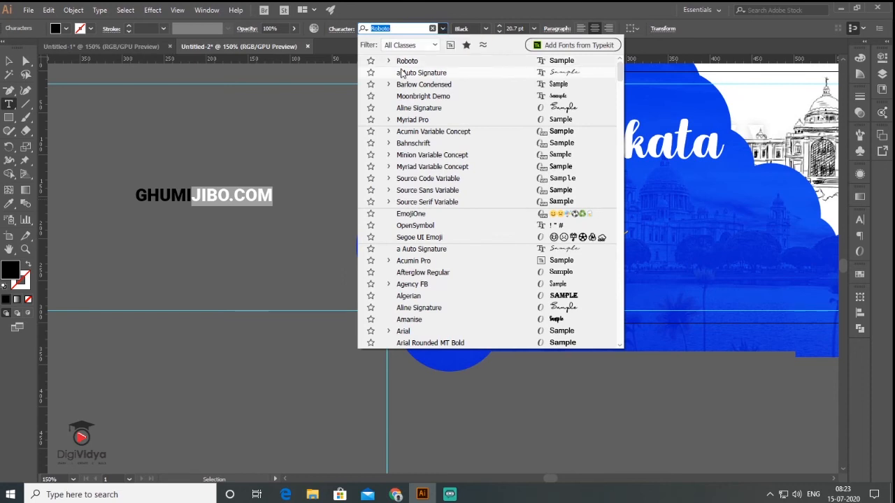
{"action": "left_click", "coordinate": [389, 61]}
{"action": "left_click", "coordinate": [399, 62]}
{"action": "left_click", "coordinate": [9, 203]}
{"action": "left_click", "coordinate": [589, 274]}
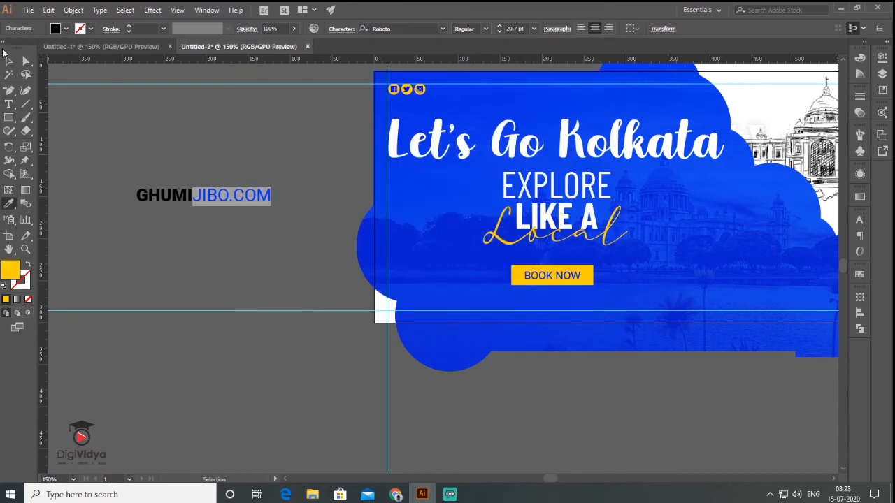
{"action": "left_click", "coordinate": [9, 61]}
{"action": "left_click", "coordinate": [144, 124]}
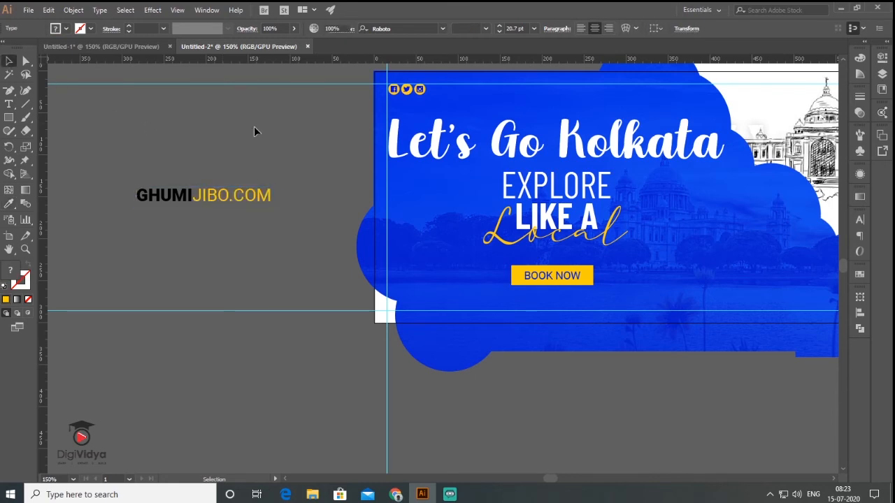
Draw a yellow circle about 70 px wide over "GHUMI" and bring the web address text in front of it
{"action": "left_click", "coordinate": [9, 118]}
{"action": "left_click_drag", "start_coordinate": [165, 198], "coordinate": [194, 226]}
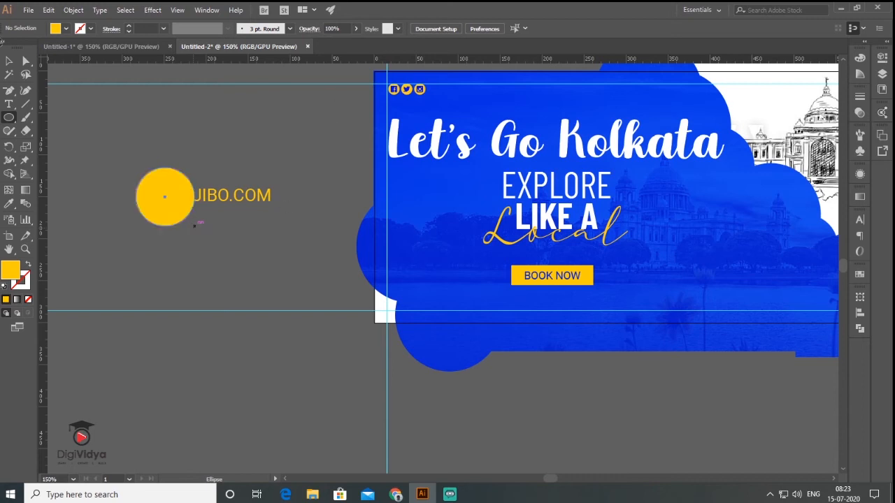
{"action": "key", "text": "v"}
{"action": "left_click", "coordinate": [234, 197]}
{"action": "right_click", "coordinate": [235, 196]}
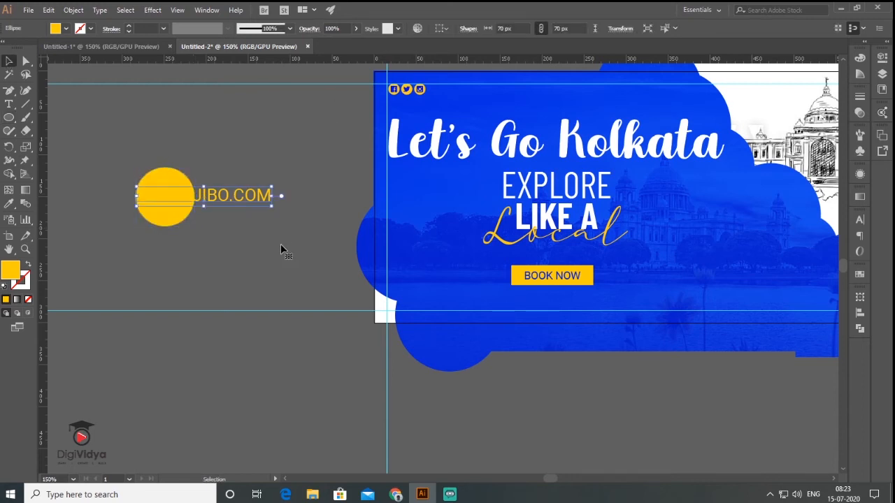
{"action": "mouse_move", "coordinate": [304, 353]}
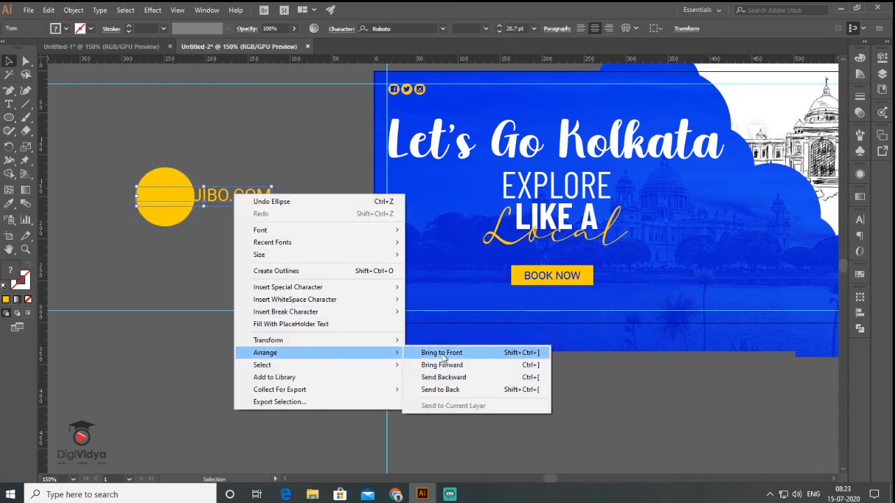
{"action": "left_click", "coordinate": [469, 352]}
{"action": "left_click", "coordinate": [179, 254]}
Shrink the circle to about 66 px and the web address to about 20.17 pt so "GHUMI" spans exactly the circle's width
{"action": "scroll", "coordinate": [120, 208], "scroll_direction": "up", "scroll_amount": 3}
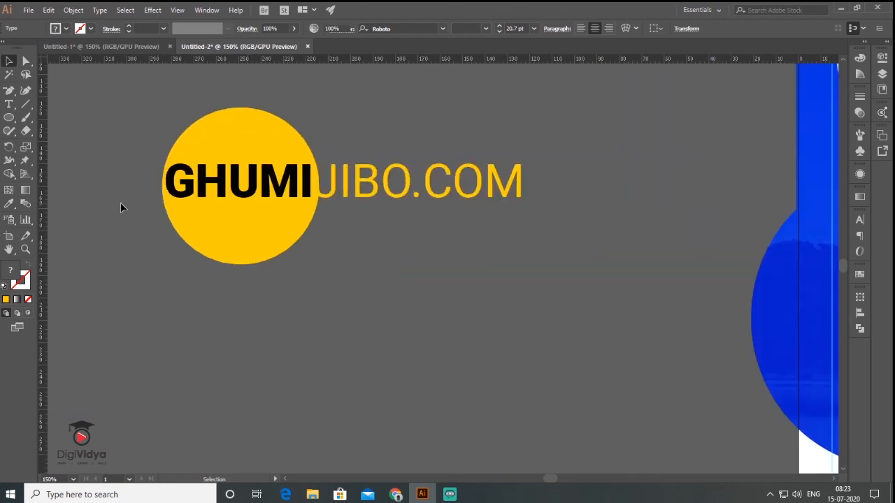
{"action": "left_click", "coordinate": [264, 249]}
{"action": "left_click_drag", "start_coordinate": [318, 264], "coordinate": [370, 260]}
{"action": "left_click", "coordinate": [283, 271]}
{"action": "left_click", "coordinate": [259, 213]}
{"action": "scroll", "coordinate": [259, 212], "scroll_direction": "up", "scroll_amount": 2}
{"action": "left_click_drag", "start_coordinate": [374, 296], "coordinate": [382, 302]}
{"action": "left_click", "coordinate": [548, 220]}
{"action": "left_click", "coordinate": [357, 158]}
{"action": "left_click_drag", "start_coordinate": [76, 102], "coordinate": [94, 105]}
{"action": "left_click_drag", "start_coordinate": [168, 244], "coordinate": [182, 243]}
{"action": "left_click", "coordinate": [453, 309]}
{"action": "scroll", "coordinate": [287, 284], "scroll_direction": "down", "scroll_amount": 5}
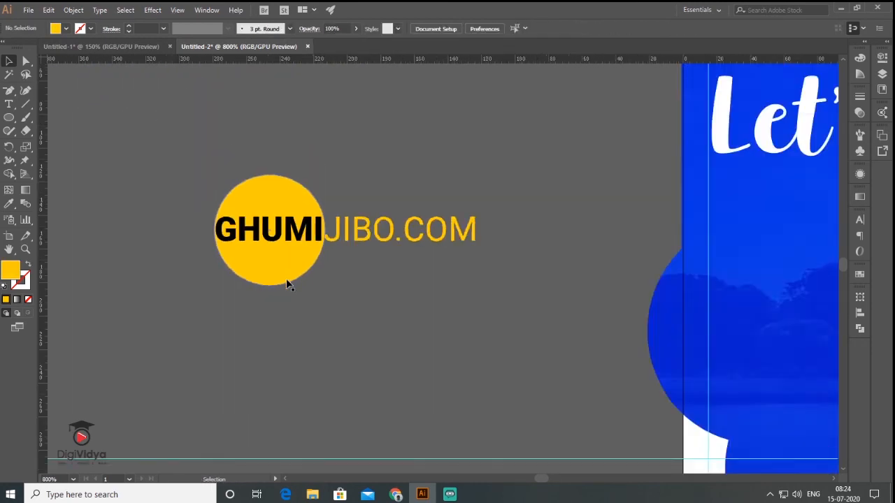
Recolor the "GHUMI" part of the web address with the blue sampled from the banner's panel
{"action": "scroll", "coordinate": [288, 284], "scroll_direction": "down", "scroll_amount": 3}
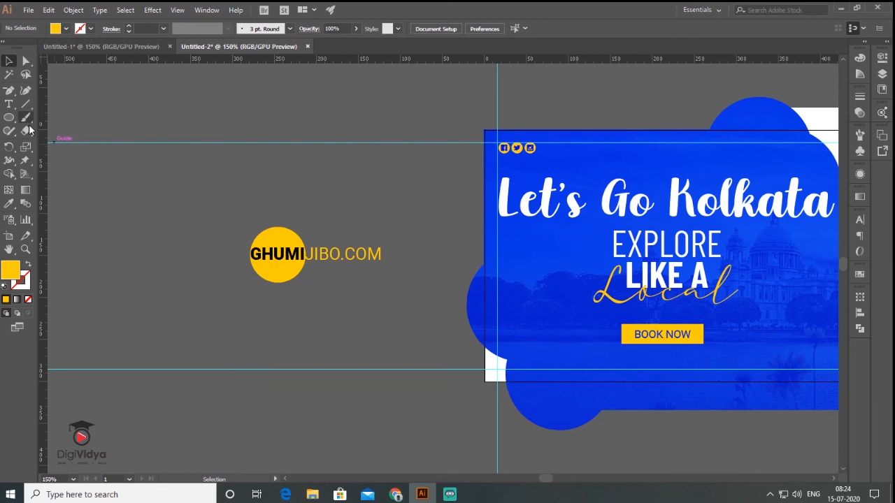
{"action": "left_click", "coordinate": [8, 105]}
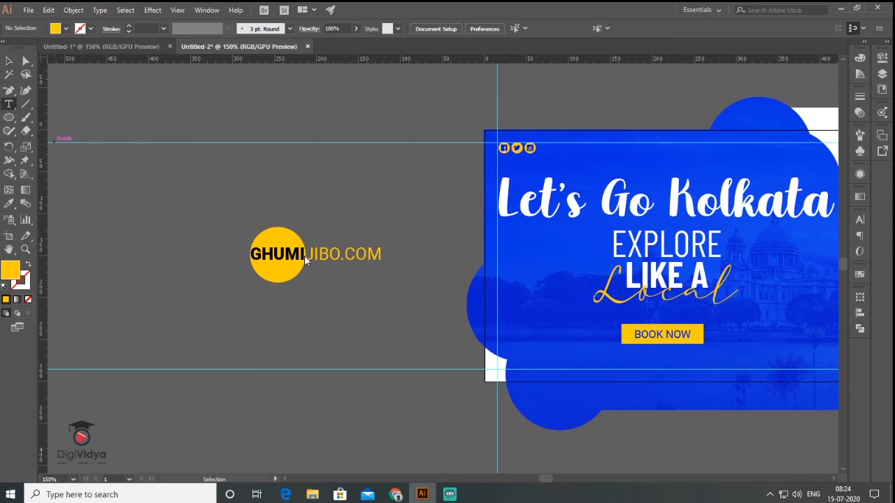
{"action": "left_click_drag", "start_coordinate": [303, 256], "coordinate": [247, 256]}
{"action": "left_click", "coordinate": [9, 203]}
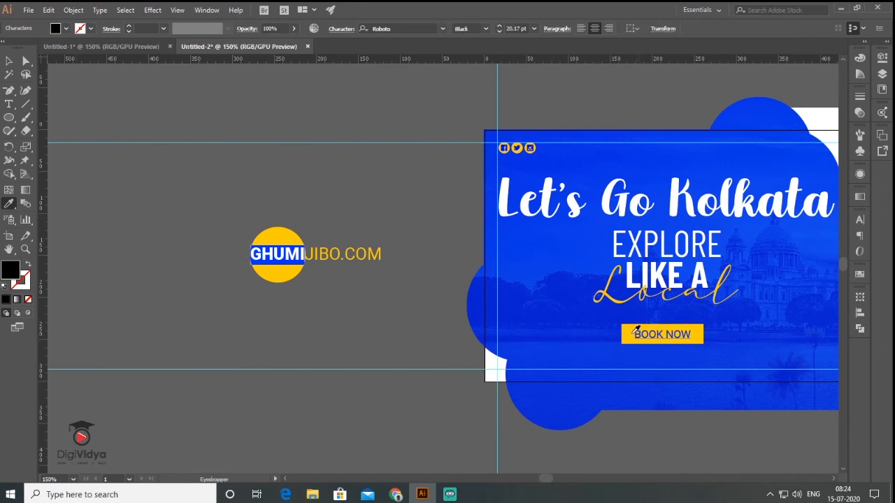
{"action": "left_click", "coordinate": [505, 142]}
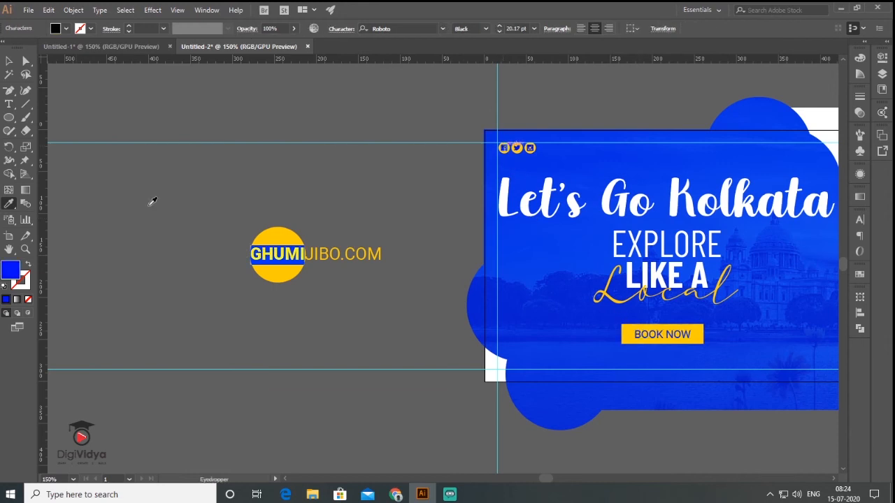
{"action": "left_click", "coordinate": [10, 64]}
{"action": "left_click", "coordinate": [150, 258]}
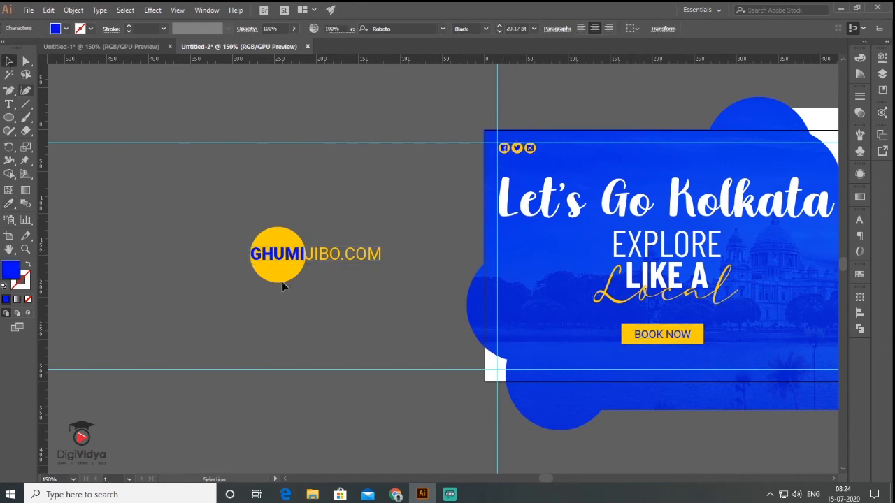
Add the text "The Royal Tour & Travel" on the empty canvas below the web address
{"action": "scroll", "coordinate": [284, 286], "scroll_direction": "up", "scroll_amount": 2}
{"action": "key", "text": "t"}
{"action": "left_click", "coordinate": [308, 339]}
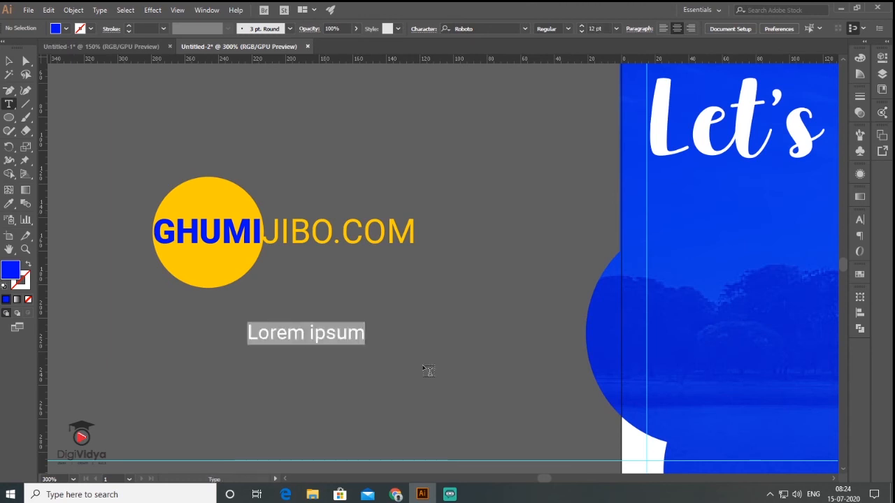
{"action": "type", "text": "The Royal Tour & Travel"}
{"action": "left_click", "coordinate": [9, 62]}
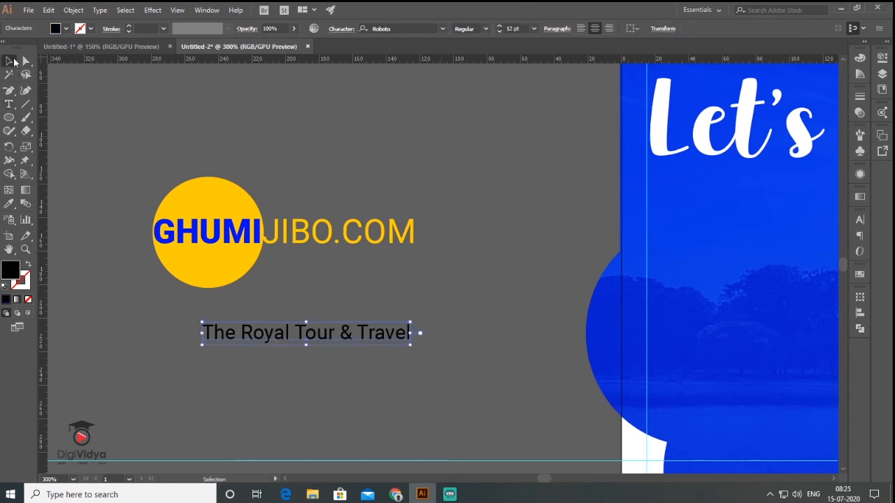
Set "The Royal Tour & Travel" to Roboto Thin, shrink it to about 8.53 pt and place it directly under "JIBO.COM"
{"action": "left_click", "coordinate": [443, 28]}
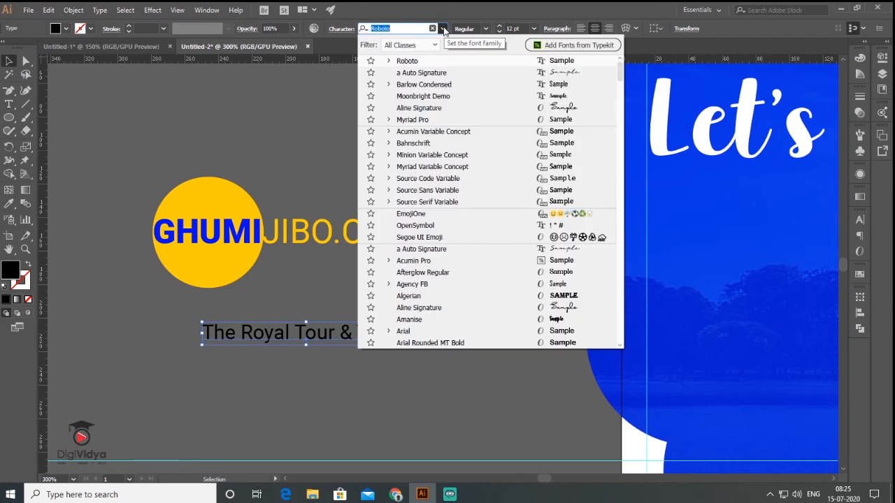
{"action": "left_click", "coordinate": [390, 63]}
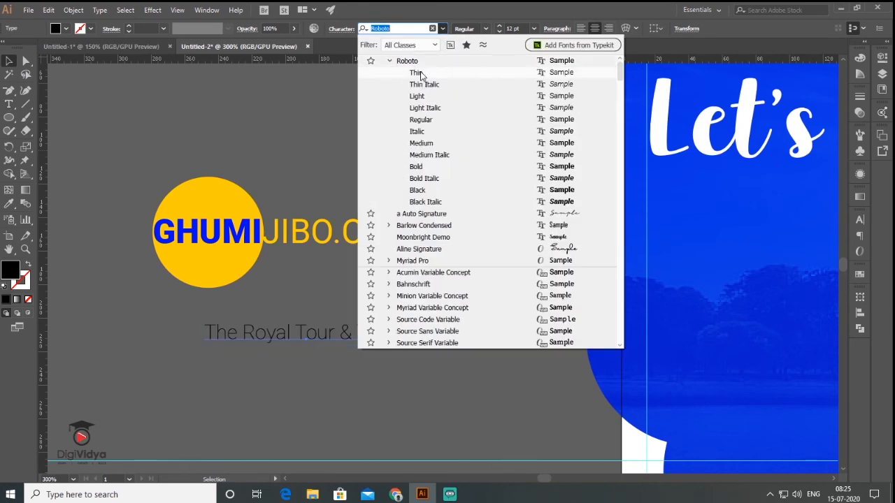
{"action": "left_click", "coordinate": [423, 73]}
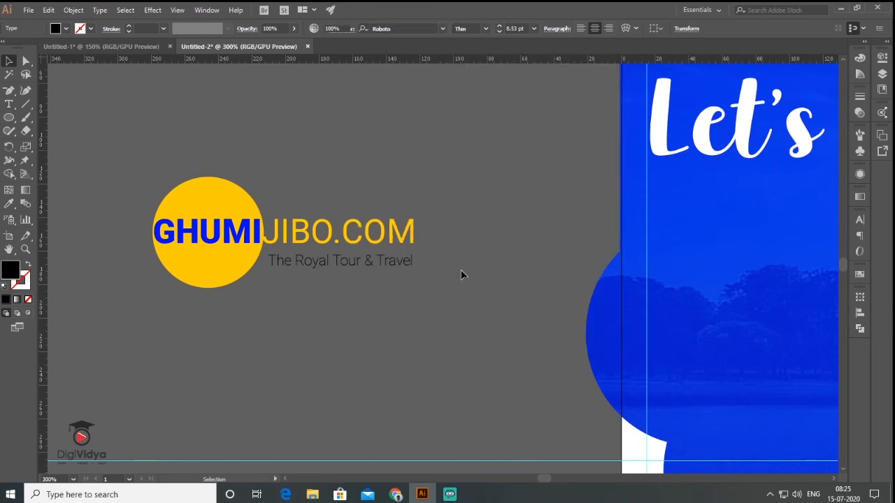
{"action": "left_click", "coordinate": [448, 270]}
Give "The Royal Tour & Travel" a white fill and no stroke
{"action": "left_click", "coordinate": [409, 265]}
{"action": "left_click", "coordinate": [5, 285]}
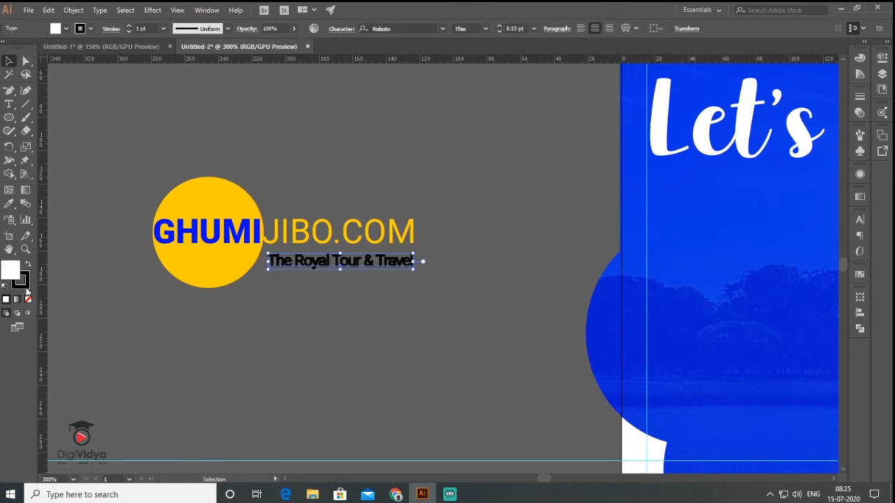
{"action": "left_click", "coordinate": [6, 300]}
{"action": "key", "text": "slash"}
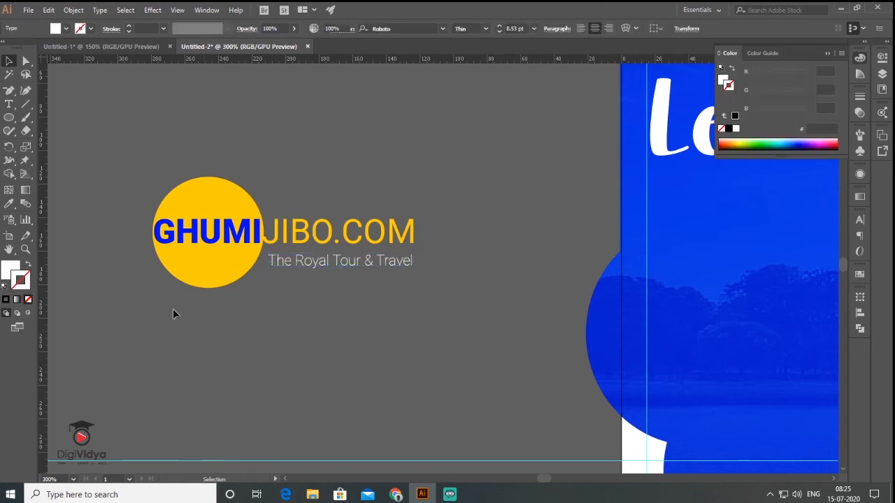
Group the circle, web address and slogan into one logo and place it on the banner's lower-right cloud, inside the guides
{"action": "left_click_drag", "start_coordinate": [480, 333], "coordinate": [462, 325]}
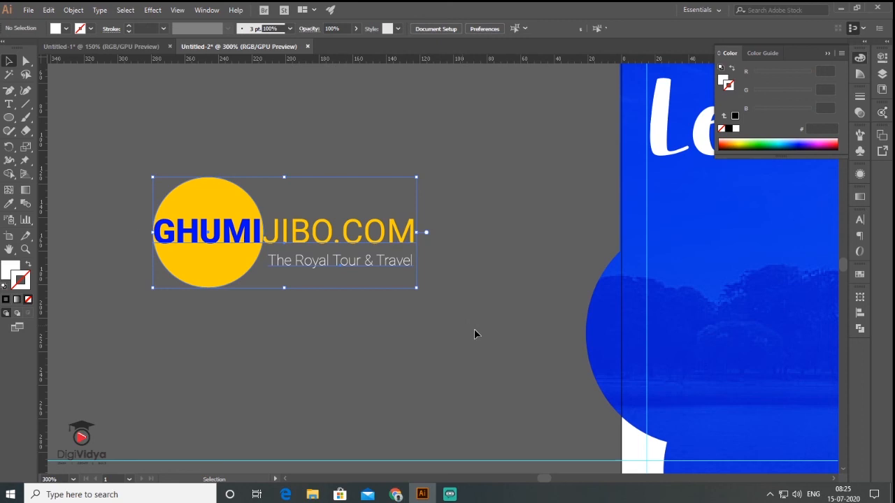
{"action": "key", "text": "ctrl+g"}
{"action": "scroll", "coordinate": [258, 307], "scroll_direction": "down", "scroll_amount": 3}
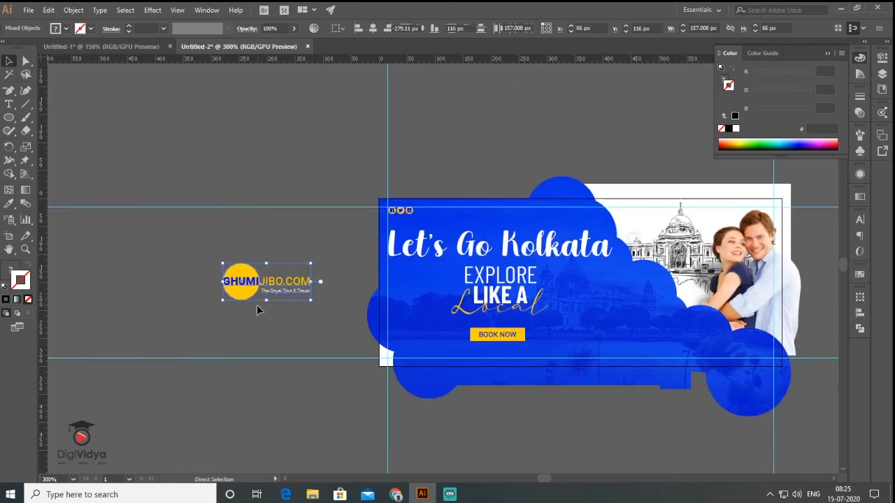
{"action": "left_click_drag", "start_coordinate": [247, 283], "coordinate": [720, 344]}
{"action": "scroll", "coordinate": [785, 362], "scroll_direction": "up", "scroll_amount": 3}
{"action": "left_click_drag", "start_coordinate": [715, 313], "coordinate": [728, 321]}
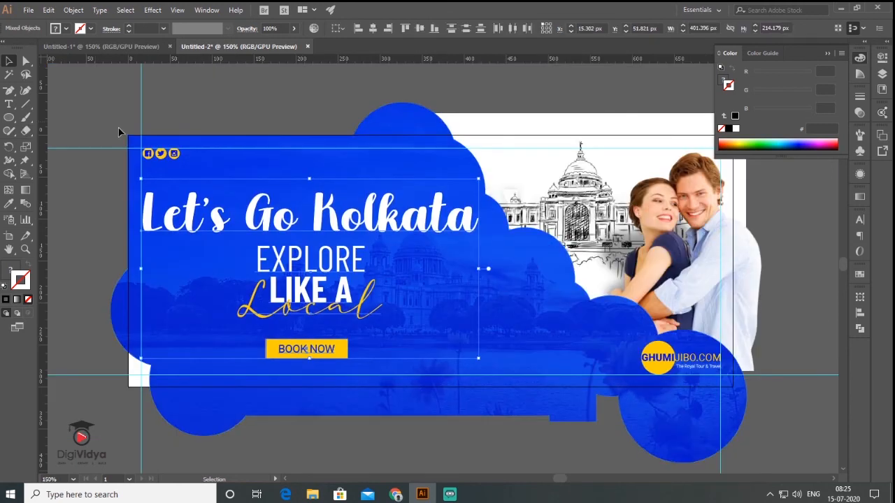
{"action": "left_click", "coordinate": [242, 128]}
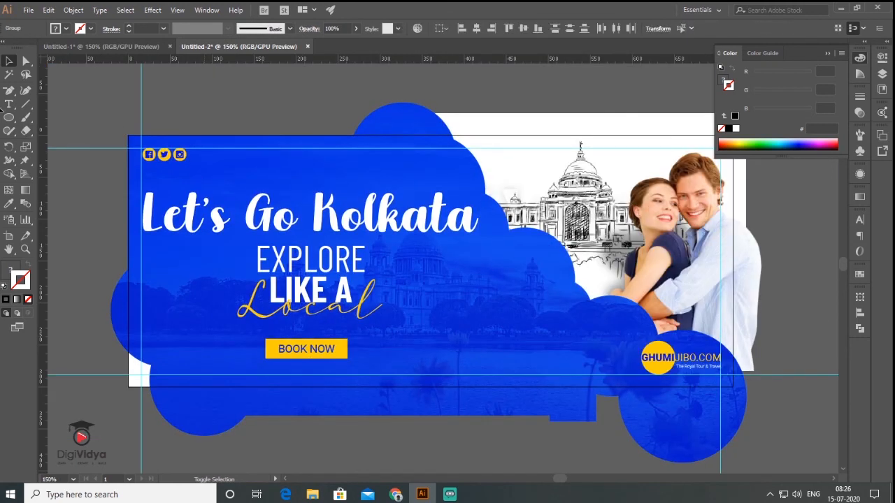
Draw a looping Pen curve about 289 px wide and 130 px high around the headline's start, with a white stroke and no fill
{"action": "left_click", "coordinate": [10, 92]}
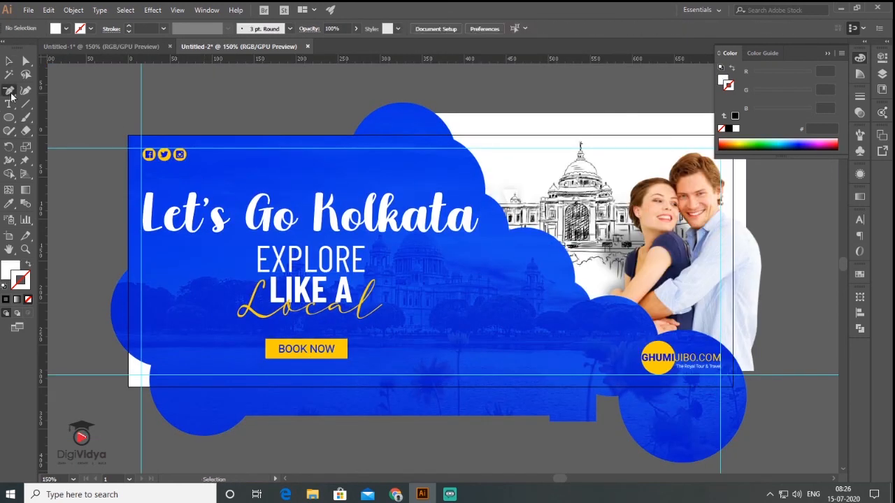
{"action": "left_click", "coordinate": [77, 91]}
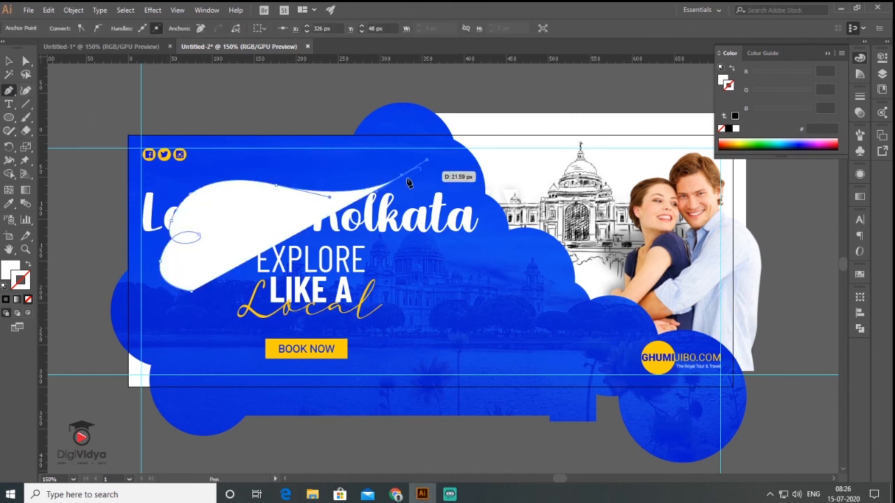
{"action": "left_click_drag", "start_coordinate": [413, 168], "coordinate": [402, 176]}
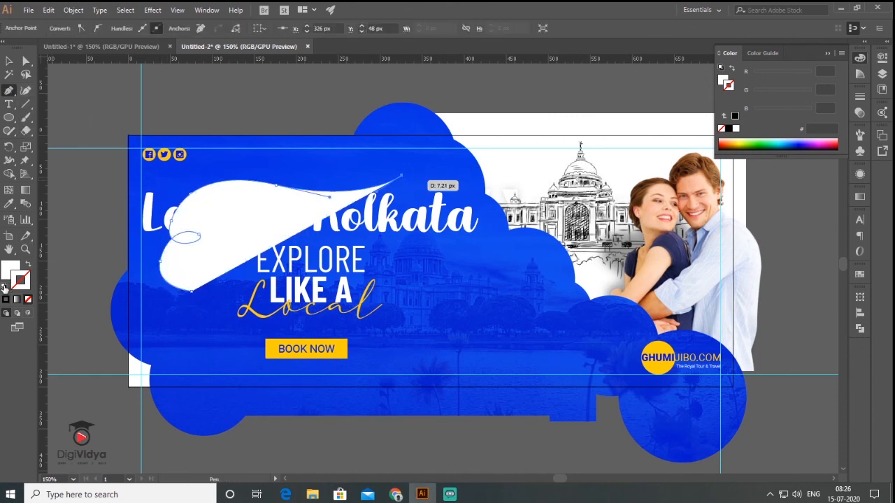
{"action": "left_click", "coordinate": [27, 265]}
{"action": "left_click", "coordinate": [11, 62]}
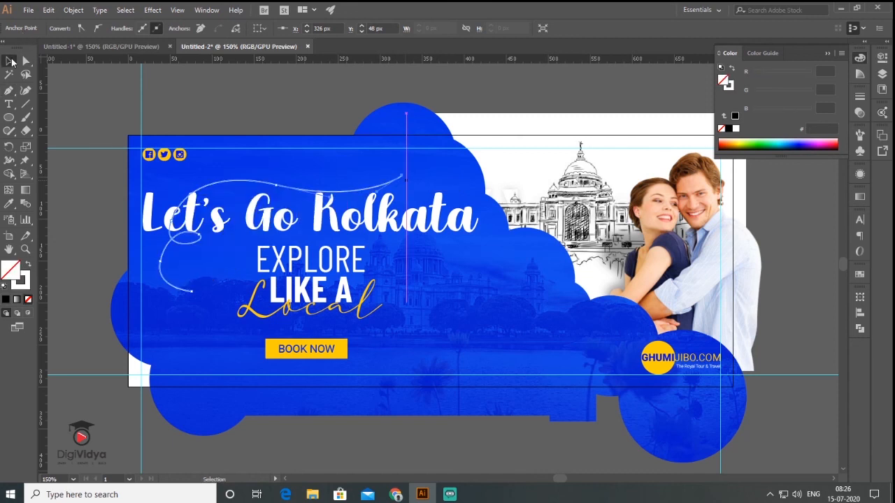
{"action": "left_click", "coordinate": [344, 105]}
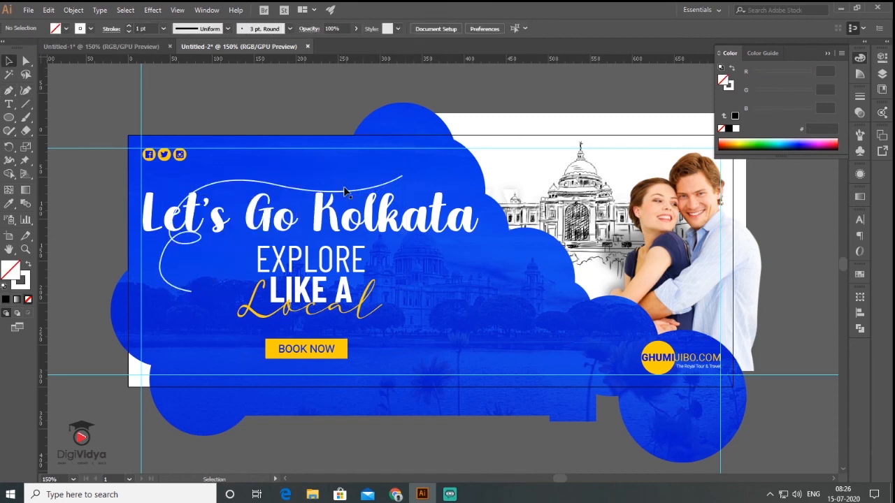
Change the looping curve's stroke to the yellow sampled from the banner, with no fill and a 2 pt weight
{"action": "left_click", "coordinate": [346, 191]}
{"action": "left_click", "coordinate": [10, 204]}
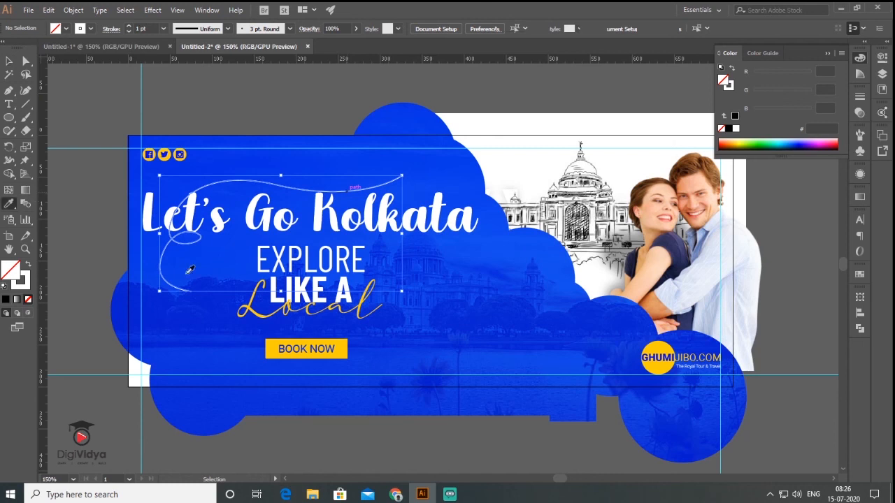
{"action": "left_click", "coordinate": [257, 321]}
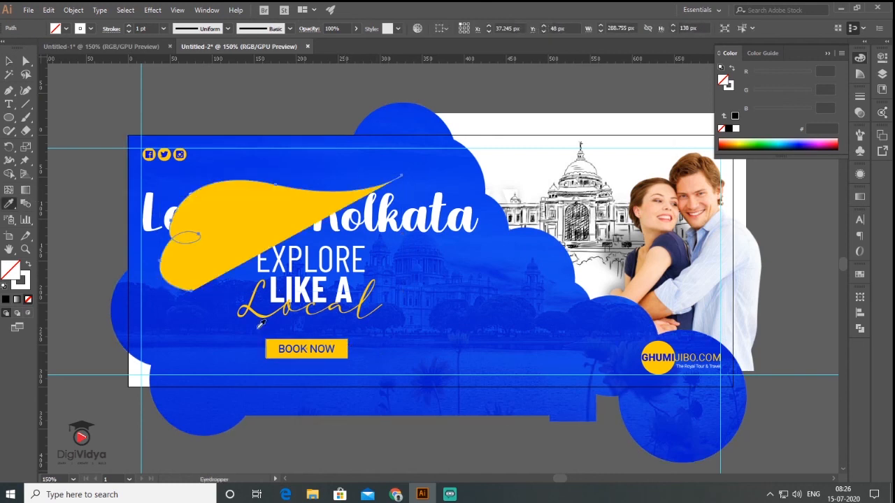
{"action": "left_click", "coordinate": [28, 266]}
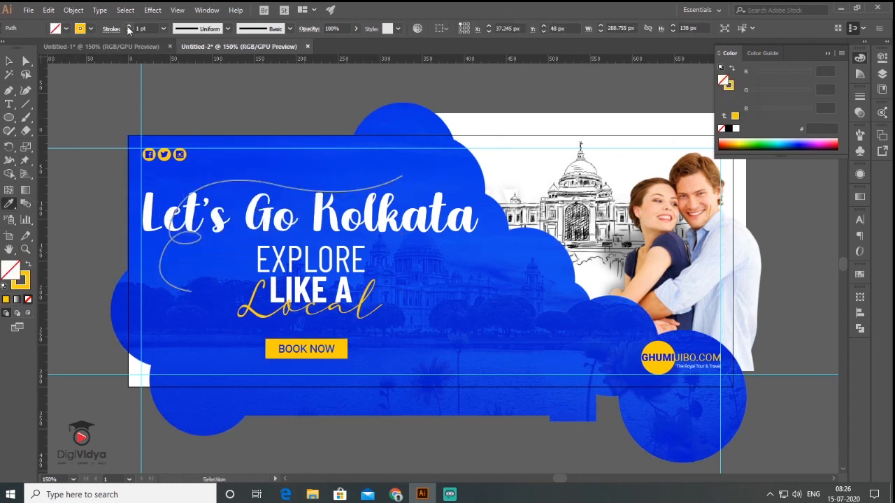
{"action": "left_click", "coordinate": [9, 61]}
{"action": "left_click", "coordinate": [282, 110]}
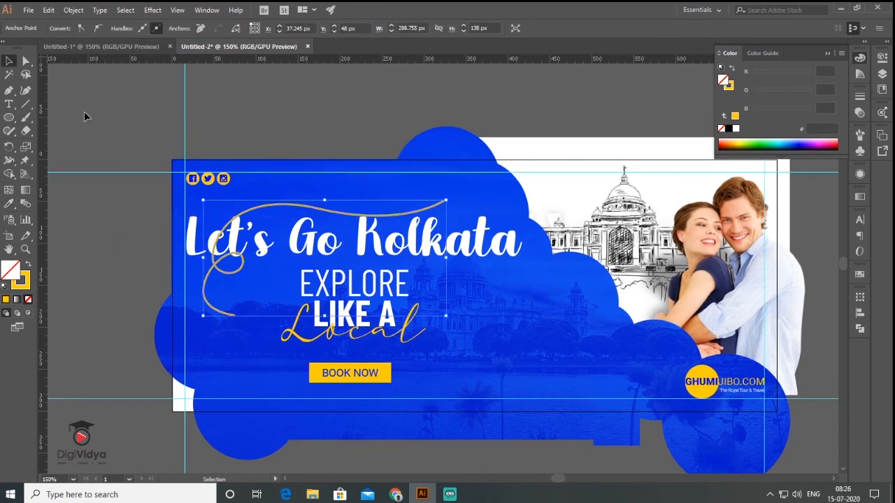
{"action": "left_click", "coordinate": [84, 112]}
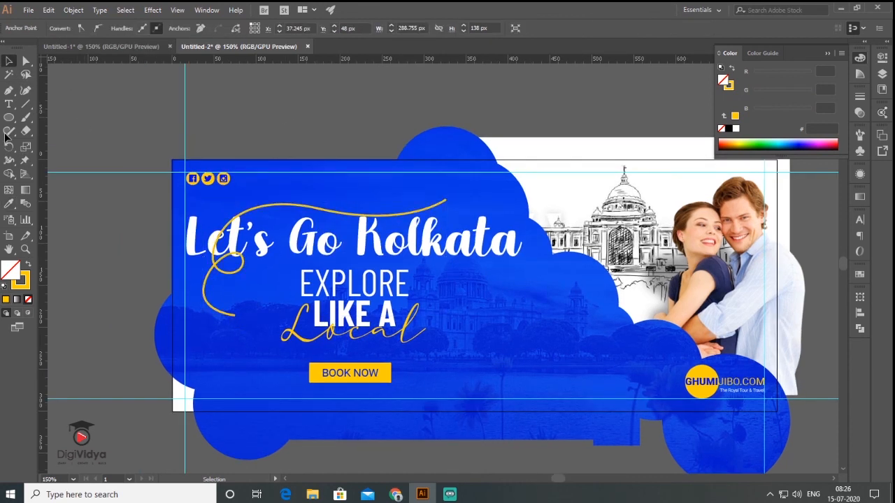
Draw a second looping yellow curve, about 203 px wide and 151 px high, beside the tagline and shift it slightly toward the button
{"action": "left_click", "coordinate": [10, 94]}
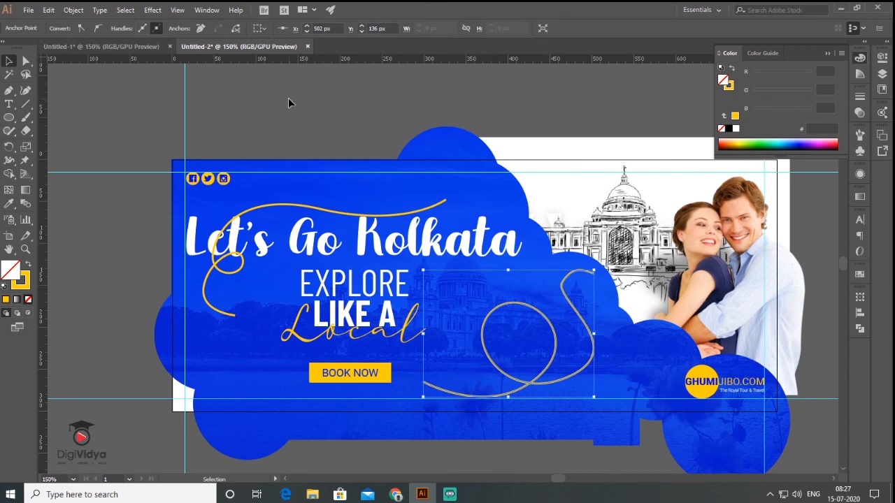
{"action": "left_click", "coordinate": [288, 99]}
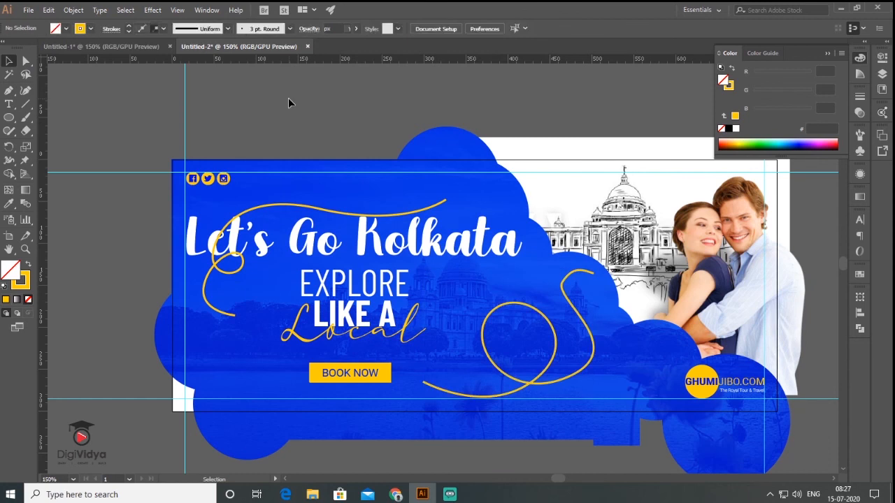
{"action": "left_click_drag", "start_coordinate": [536, 387], "coordinate": [516, 382]}
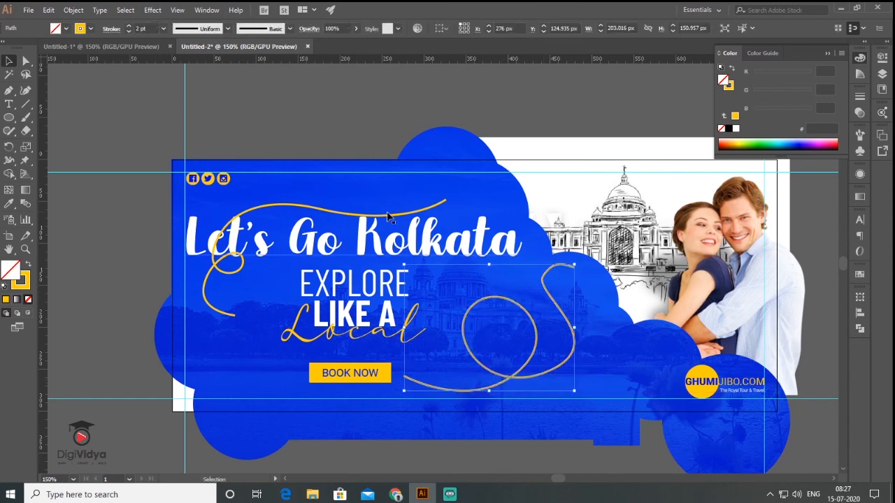
Give the looping curve beside the tagline a dashed stroke with 10 pt dashes, a pointed arrowhead at its end and a feathered tail at its start
{"action": "left_click", "coordinate": [860, 98]}
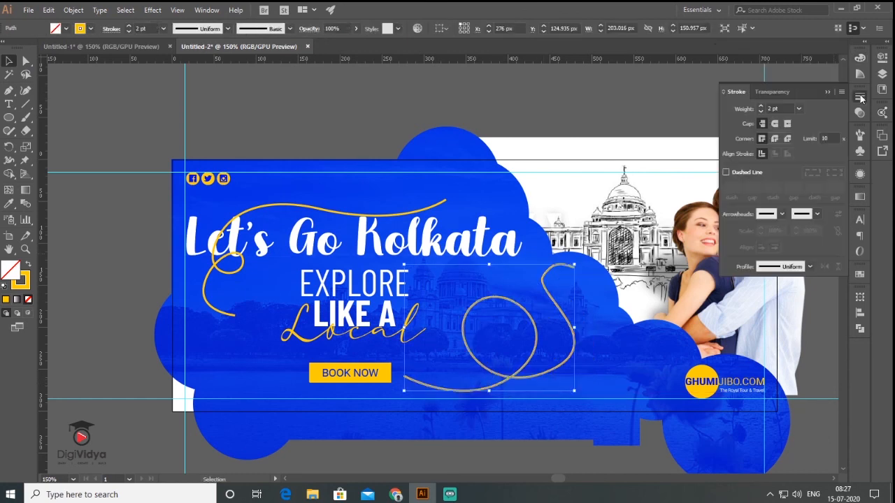
{"action": "left_click", "coordinate": [741, 174]}
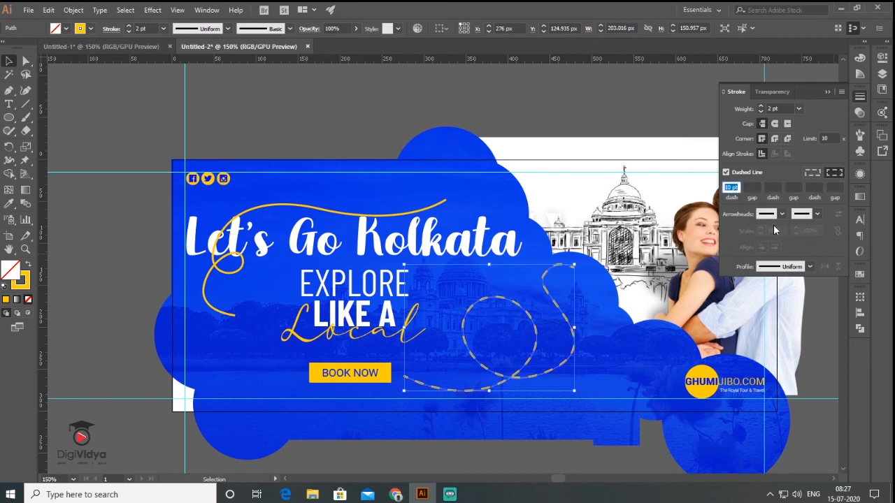
{"action": "left_click", "coordinate": [817, 214]}
{"action": "left_click", "coordinate": [791, 256]}
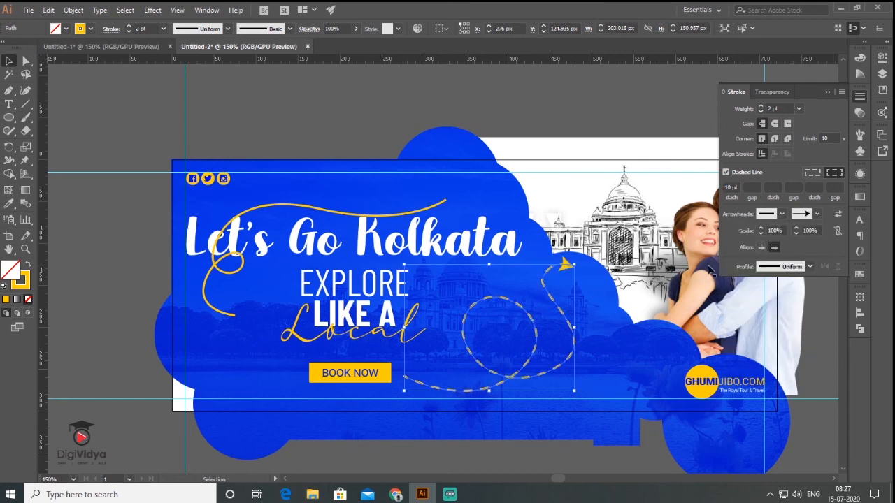
{"action": "left_click", "coordinate": [782, 214]}
{"action": "scroll", "coordinate": [782, 290], "scroll_direction": "down", "scroll_amount": 3}
{"action": "scroll", "coordinate": [781, 293], "scroll_direction": "down", "scroll_amount": 3}
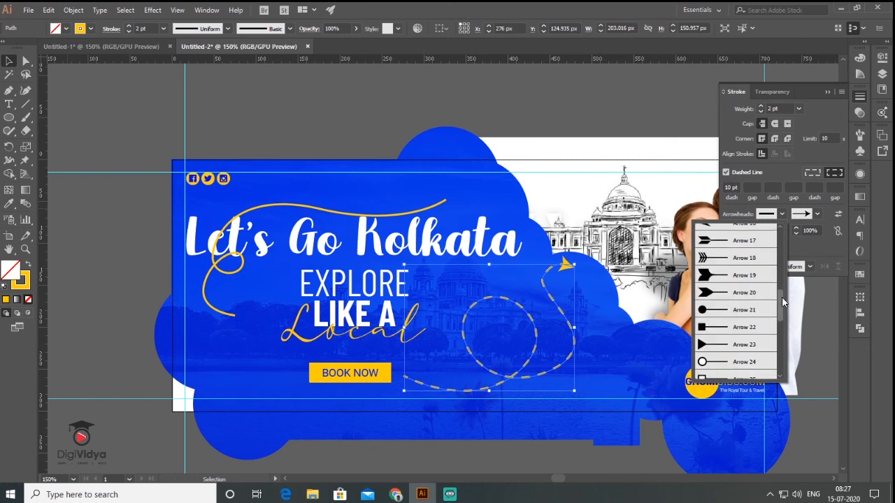
{"action": "left_click", "coordinate": [738, 269]}
Give the looping curve around the headline a dashed stroke with arrowheads at both ends
{"action": "left_click", "coordinate": [402, 210]}
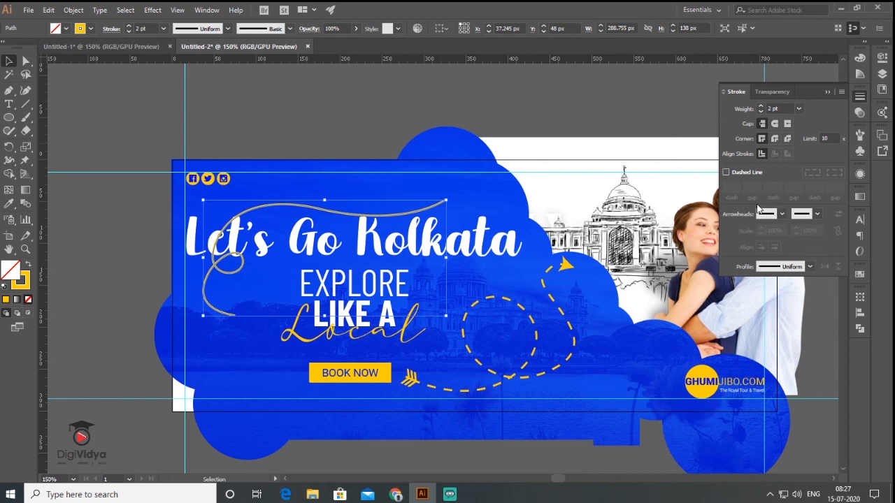
{"action": "left_click", "coordinate": [742, 173]}
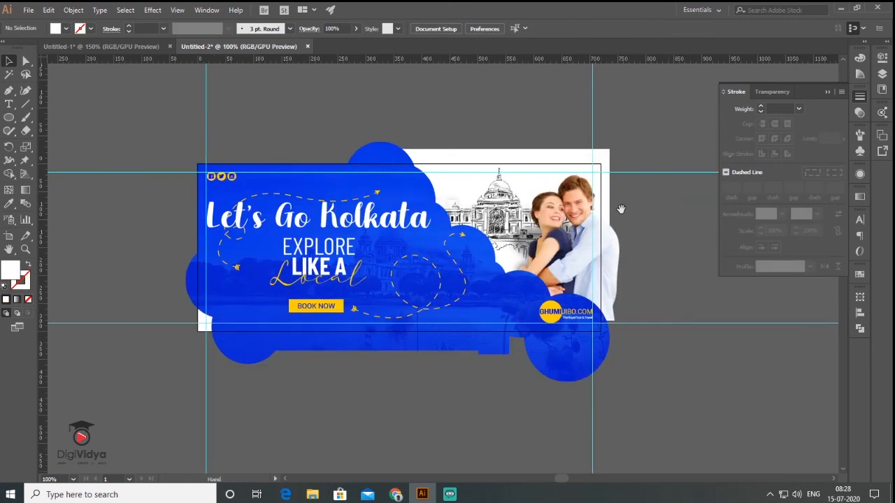
{"action": "left_click_drag", "start_coordinate": [625, 208], "coordinate": [601, 188]}
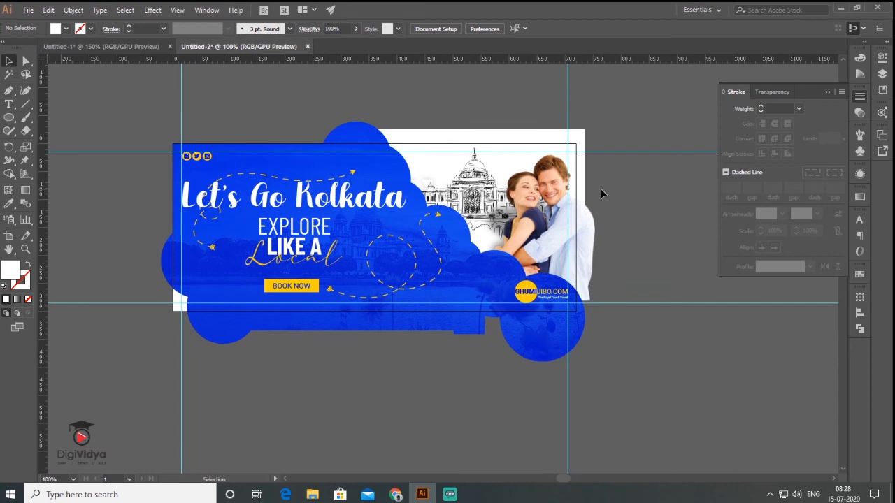